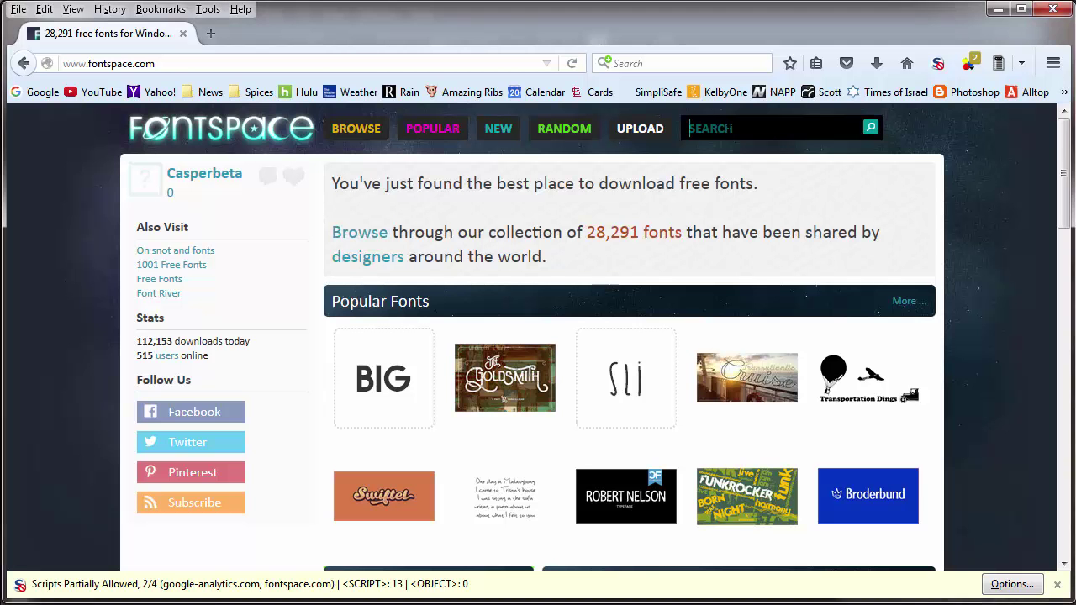
Step: Search FontSpace for 'Christmas' and scroll through the first page of results
{"action": "left_click", "coordinate": [710, 128]}
{"action": "type", "text": "Christmas"}
{"action": "left_click", "coordinate": [871, 128]}
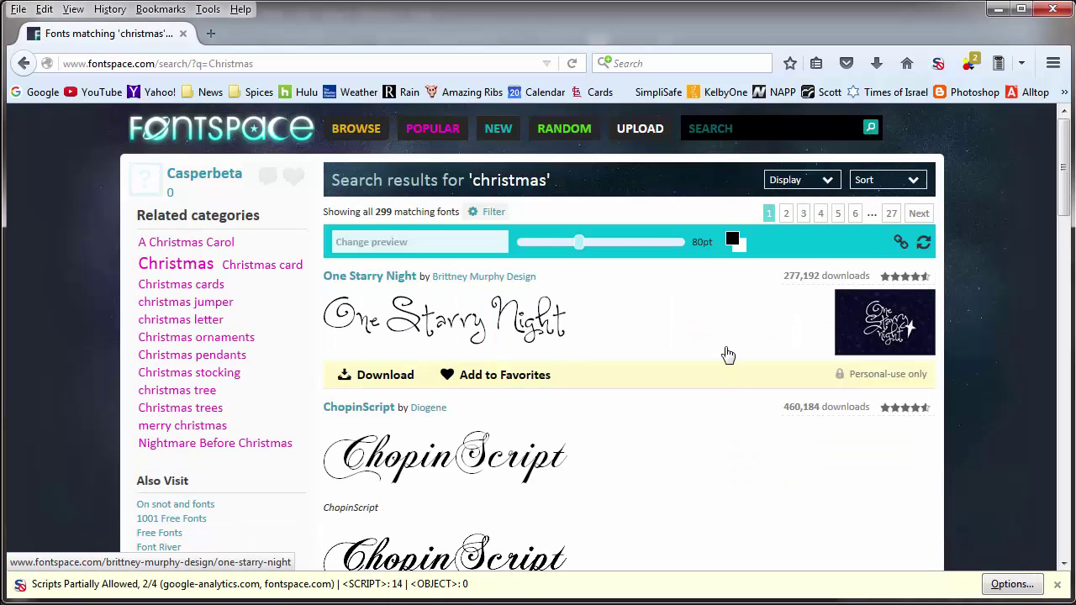
{"action": "scroll", "coordinate": [726, 350], "scroll_direction": "down", "scroll_amount": 2}
{"action": "scroll", "coordinate": [728, 355], "scroll_direction": "down", "scroll_amount": 8}
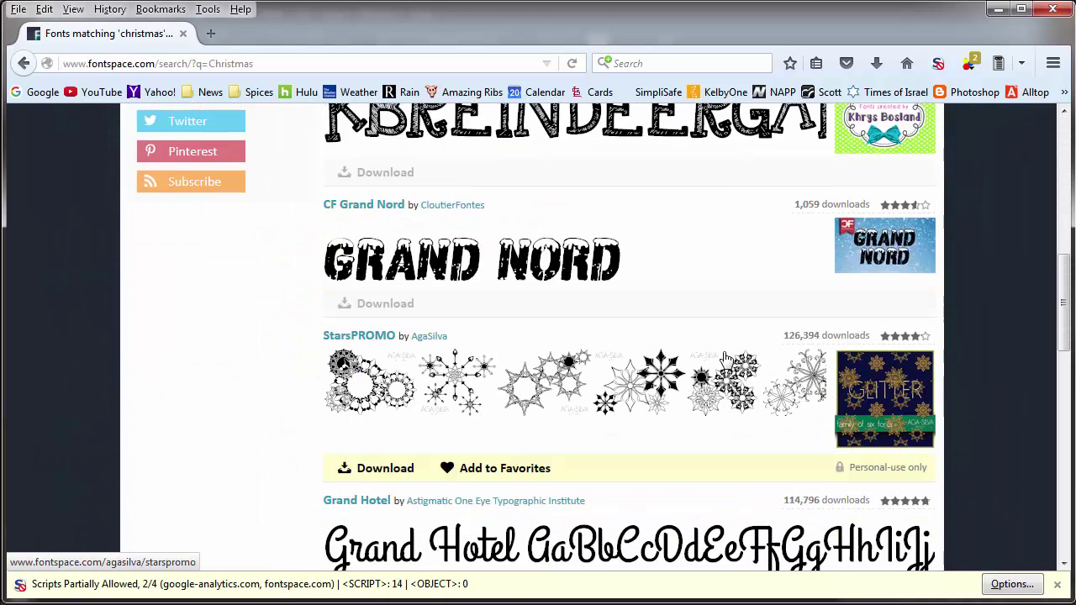
{"action": "scroll", "coordinate": [727, 359], "scroll_direction": "down", "scroll_amount": 6}
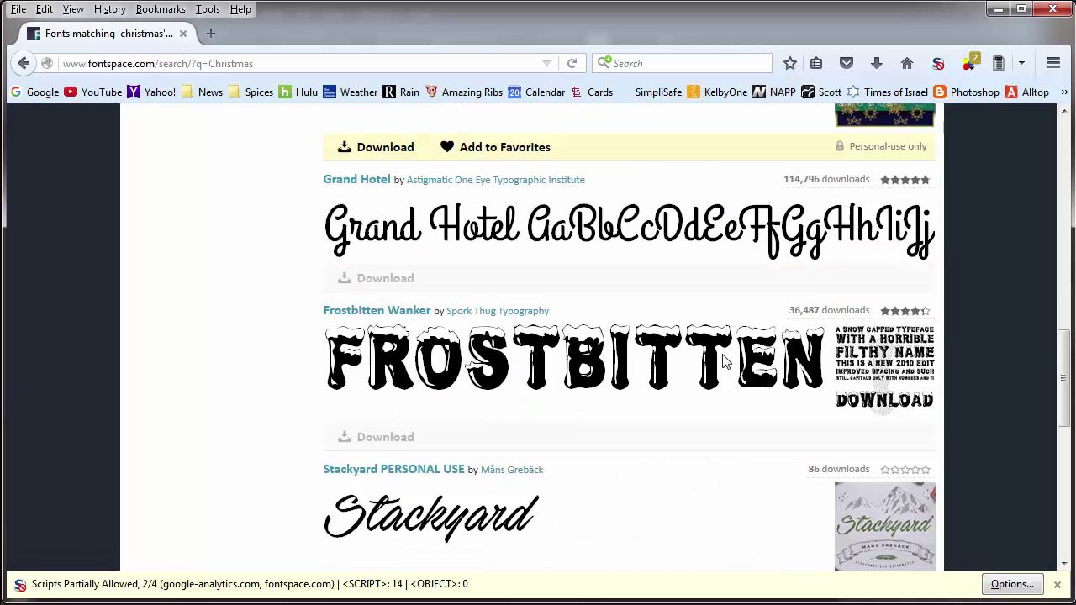
{"action": "scroll", "coordinate": [725, 361], "scroll_direction": "down", "scroll_amount": 1}
{"action": "scroll", "coordinate": [724, 362], "scroll_direction": "down", "scroll_amount": 3}
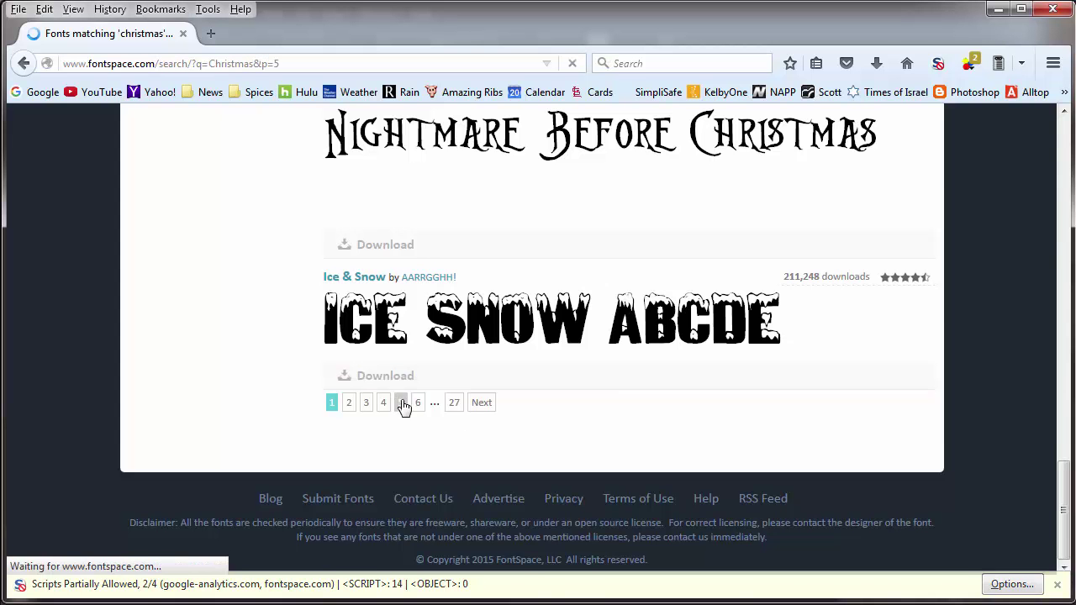
Step: Go to results page 5, then jump to the last page, 27
{"action": "left_click", "coordinate": [405, 407]}
{"action": "scroll", "coordinate": [601, 355], "scroll_direction": "down", "scroll_amount": 3}
{"action": "scroll", "coordinate": [601, 355], "scroll_direction": "down", "scroll_amount": 10}
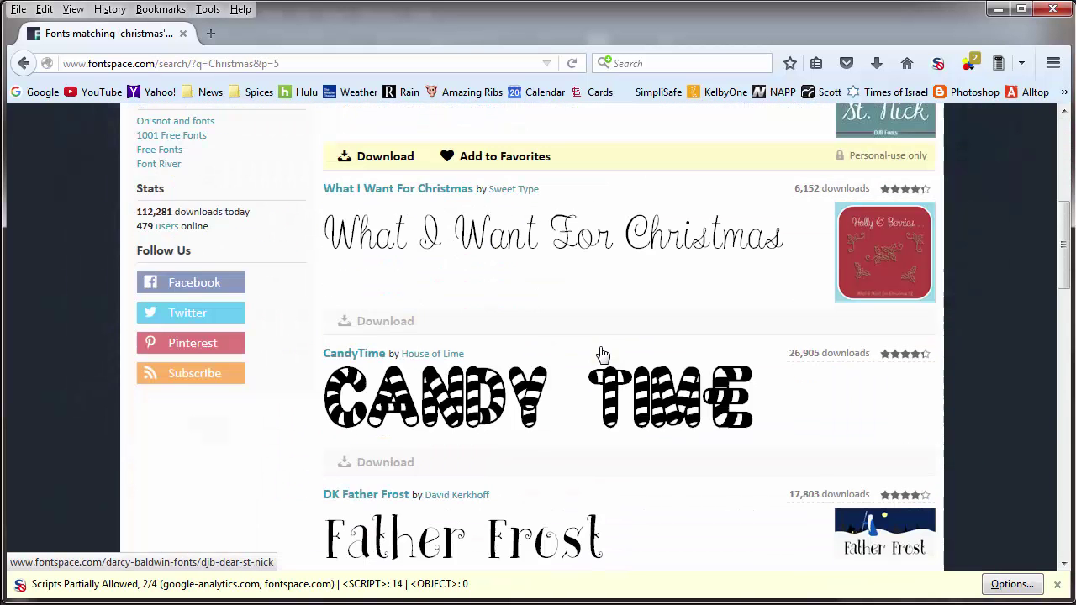
{"action": "scroll", "coordinate": [596, 364], "scroll_direction": "down", "scroll_amount": 10}
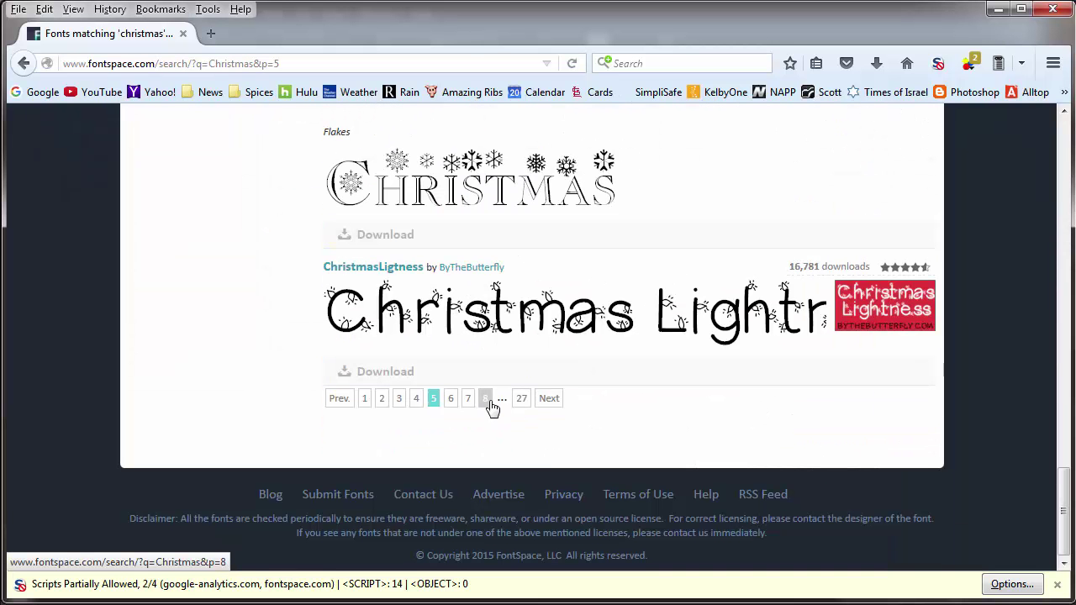
{"action": "left_click", "coordinate": [522, 398]}
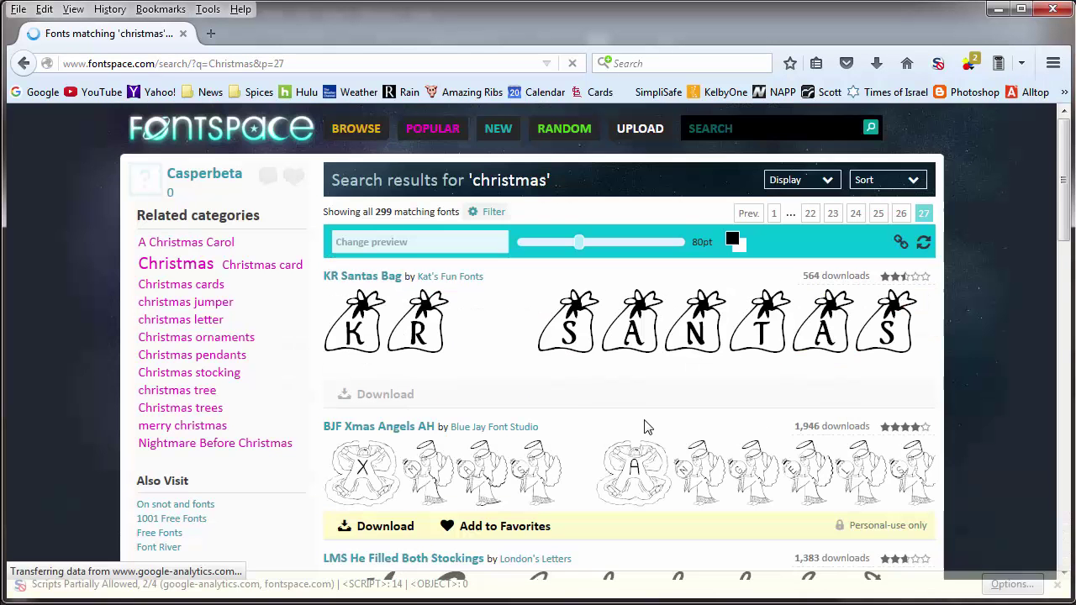
{"action": "scroll", "coordinate": [645, 427], "scroll_direction": "down", "scroll_amount": 15}
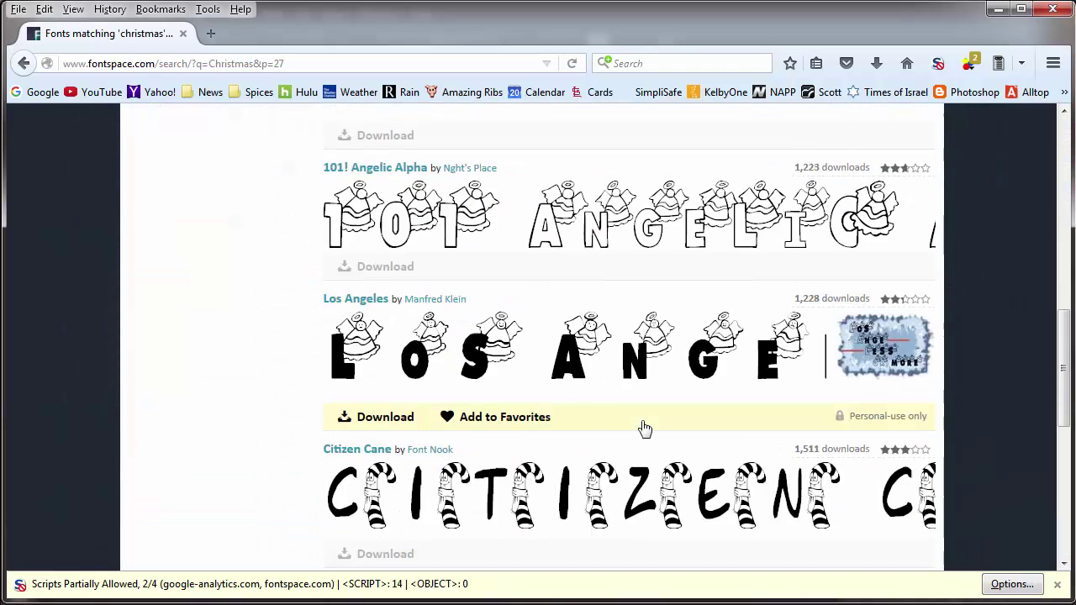
Step: Visit page 26, then go back through pages 27 and 5 to the first results page
{"action": "left_click", "coordinate": [491, 400]}
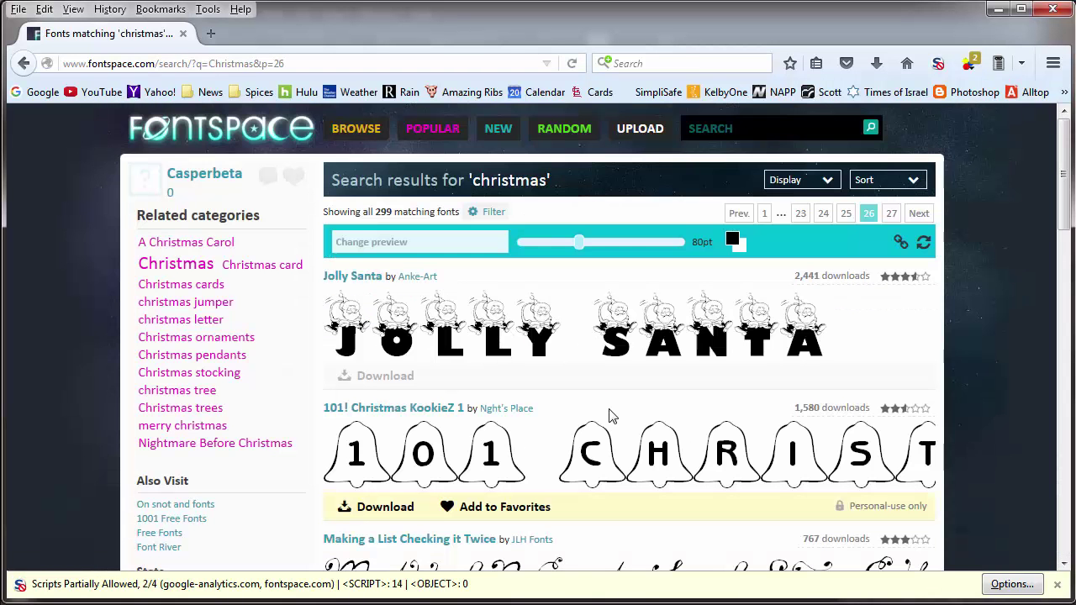
{"action": "scroll", "coordinate": [612, 413], "scroll_direction": "down", "scroll_amount": 7}
{"action": "scroll", "coordinate": [612, 413], "scroll_direction": "down", "scroll_amount": 3}
{"action": "scroll", "coordinate": [612, 413], "scroll_direction": "up", "scroll_amount": 6}
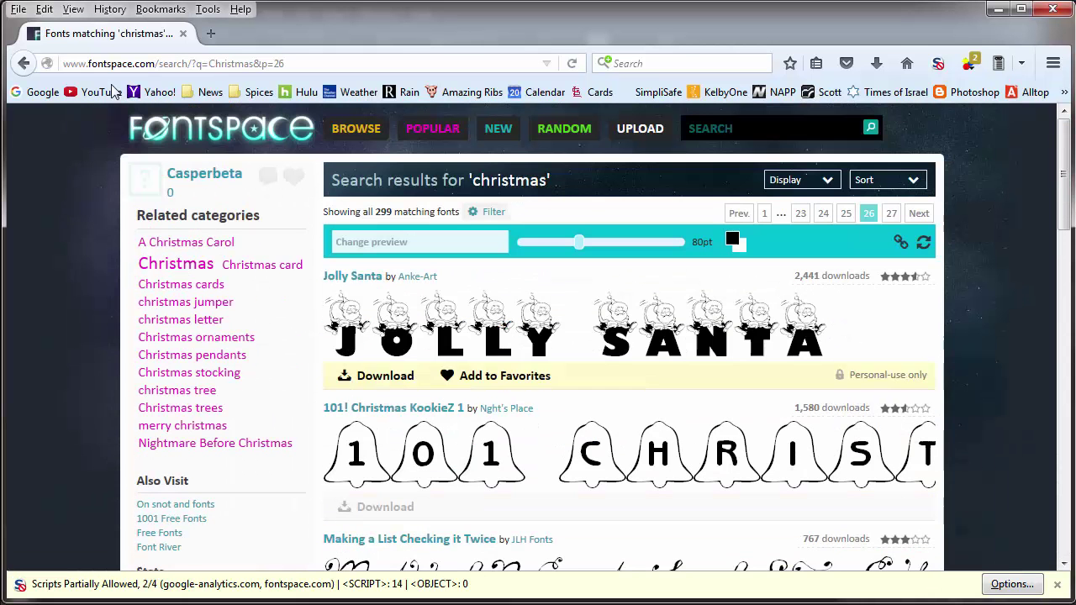
{"action": "left_click", "coordinate": [25, 64]}
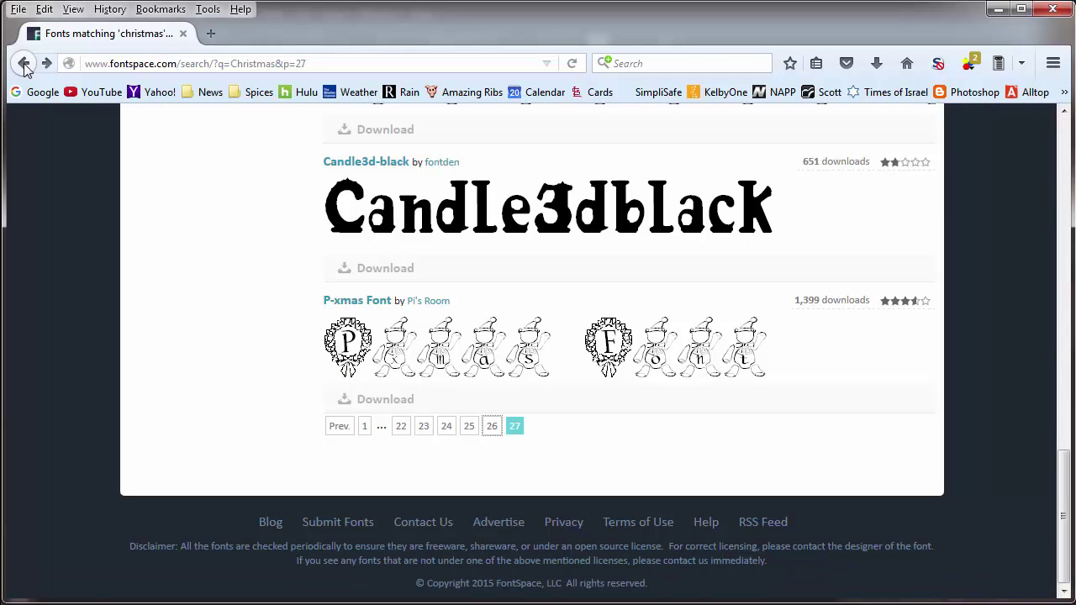
{"action": "left_click", "coordinate": [25, 66]}
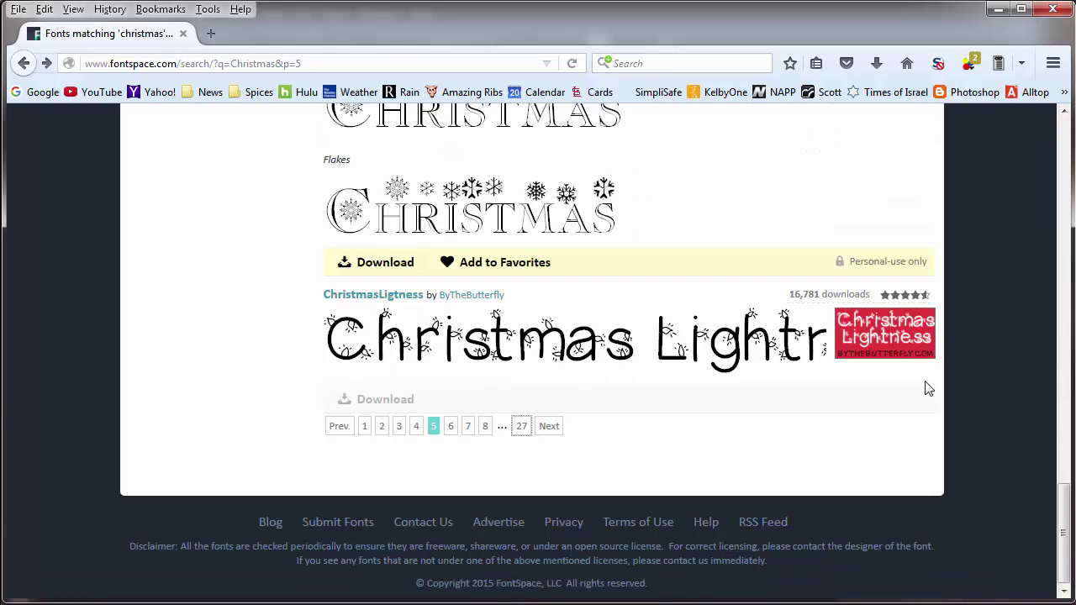
{"action": "left_click_drag", "start_coordinate": [1065, 505], "coordinate": [1064, 168]}
{"action": "left_click", "coordinate": [22, 66]}
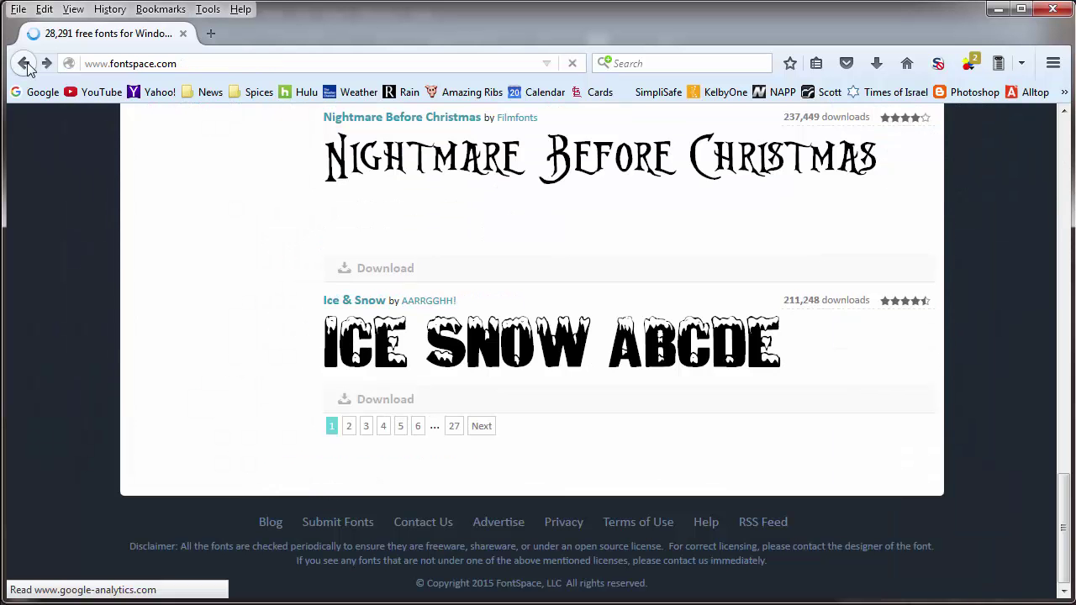
Step: Return to the Christmas font search results
{"action": "left_click", "coordinate": [25, 66]}
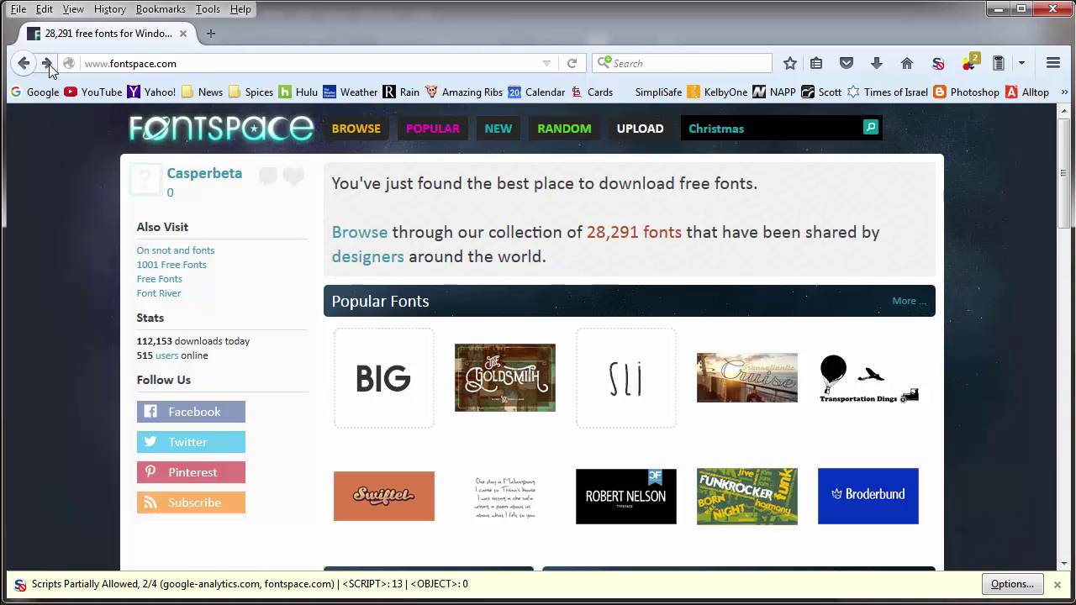
{"action": "left_click", "coordinate": [48, 66]}
{"action": "scroll", "coordinate": [1060, 448], "scroll_direction": "up", "scroll_amount": 15}
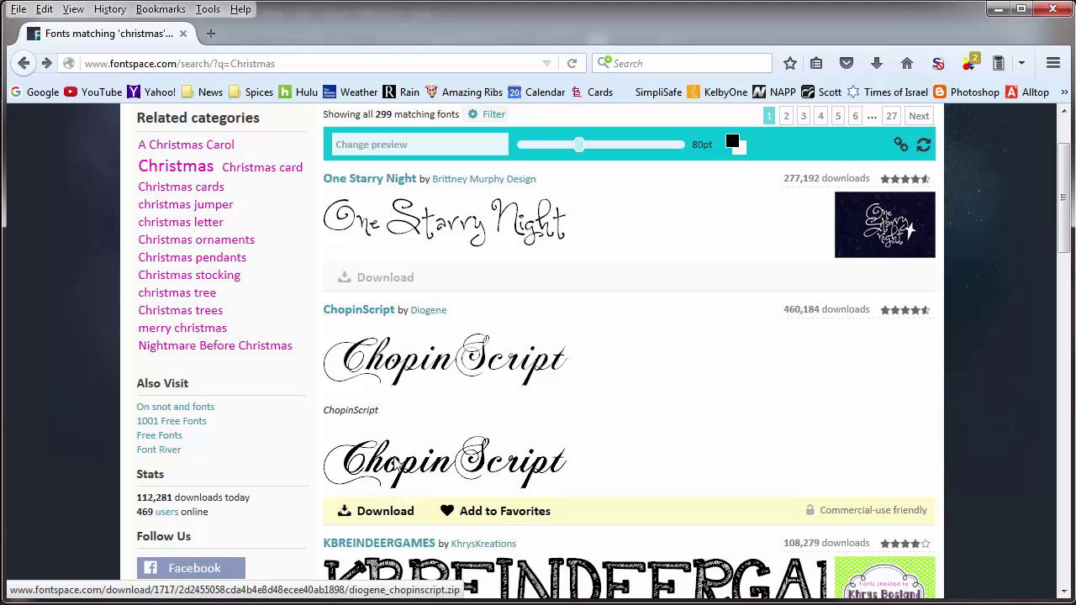
Step: Save the ChopinScript zip and drag it out of the downloads list
{"action": "left_click", "coordinate": [380, 514]}
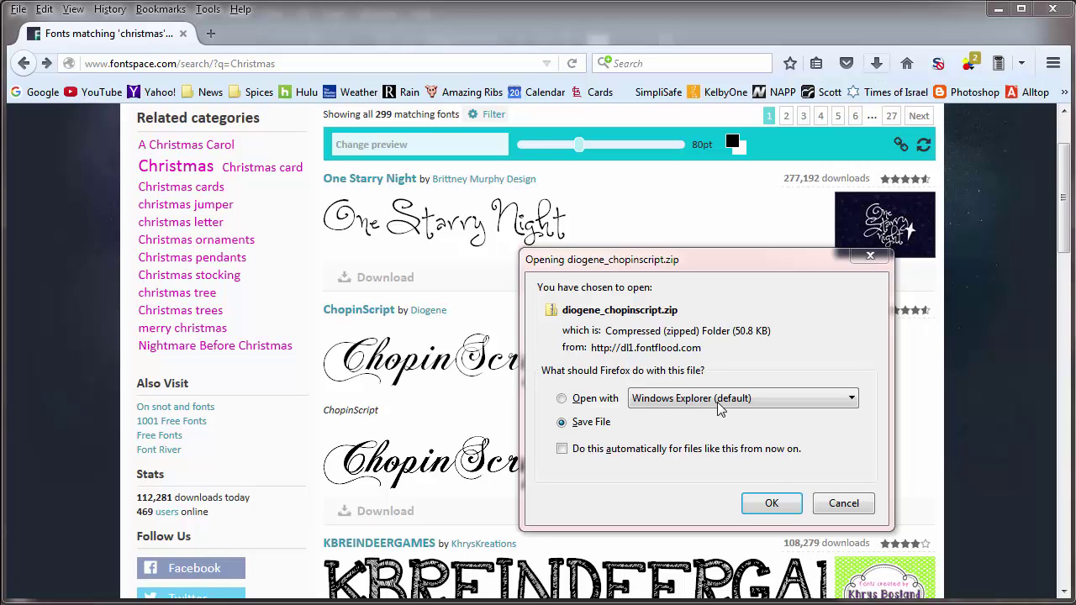
{"action": "left_click", "coordinate": [771, 504]}
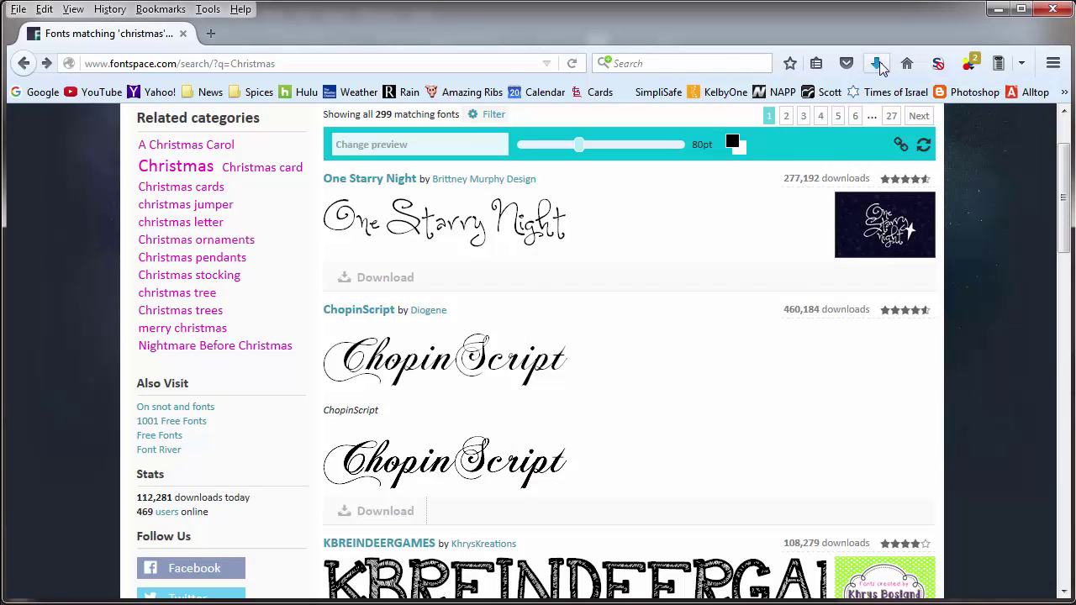
{"action": "left_click", "coordinate": [877, 64]}
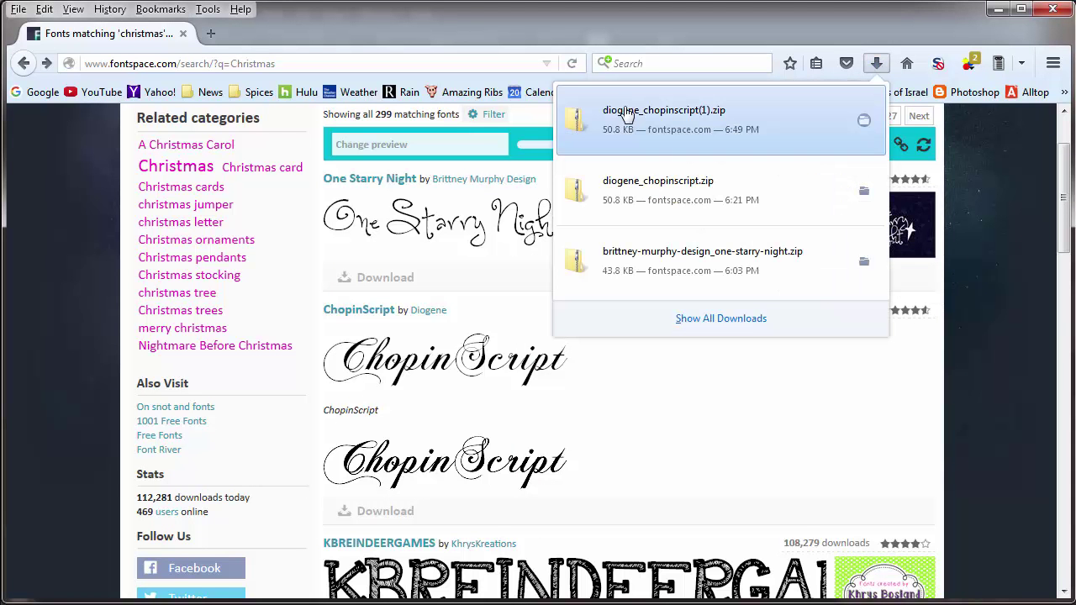
{"action": "left_click_drag", "start_coordinate": [636, 111], "coordinate": [1072, 239]}
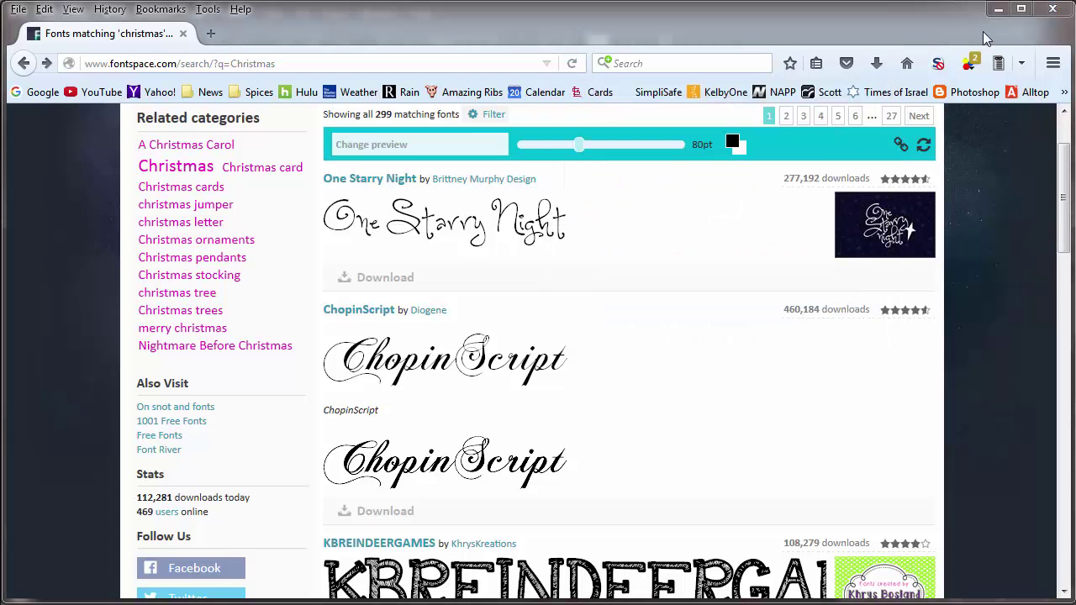
Step: Minimize the windows, place the ChopinScript zip on the desktop, and virus-scan it
{"action": "left_click", "coordinate": [996, 17]}
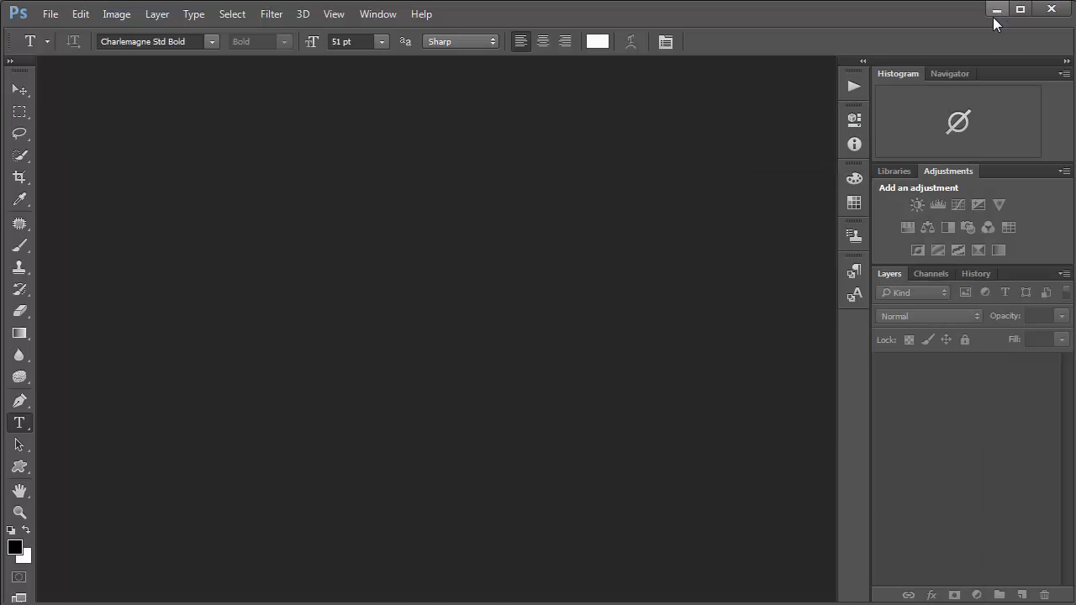
{"action": "left_click", "coordinate": [994, 14]}
{"action": "left_click_drag", "start_coordinate": [680, 183], "coordinate": [665, 185]}
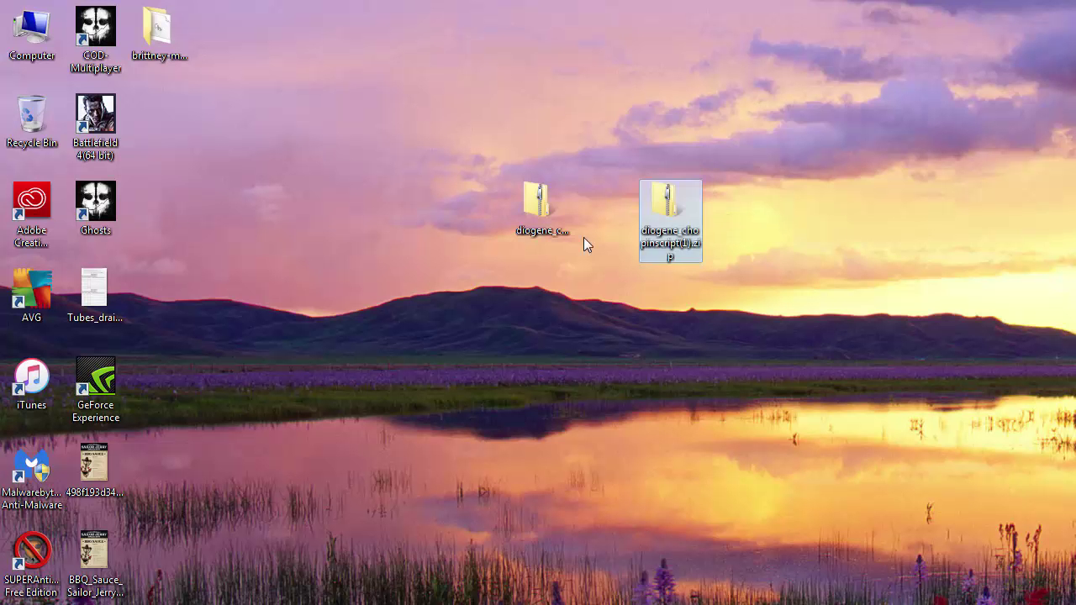
{"action": "right_click", "coordinate": [665, 202]}
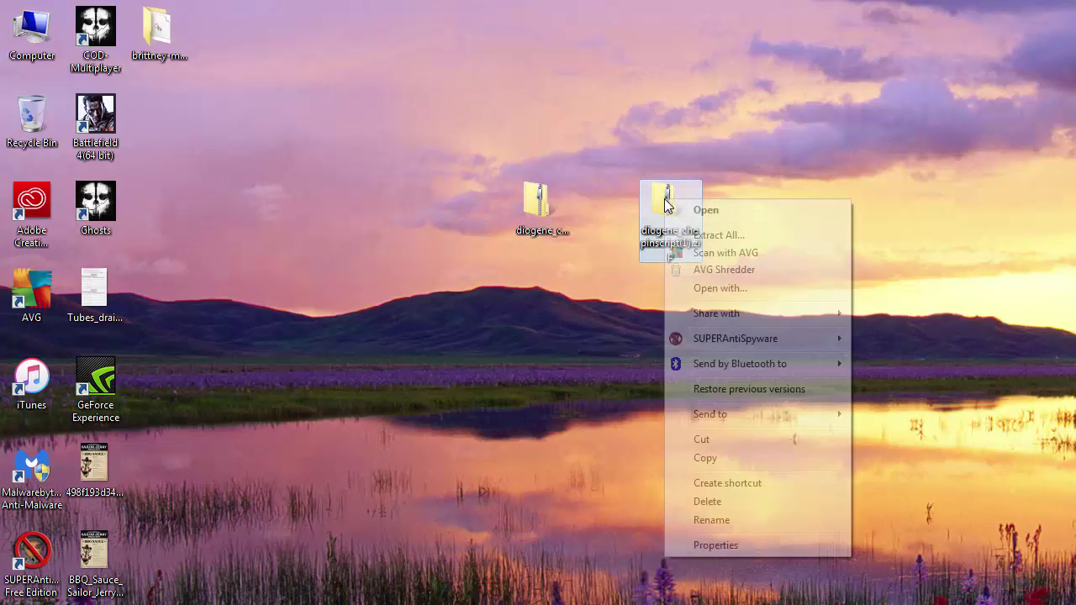
{"action": "left_click", "coordinate": [723, 253]}
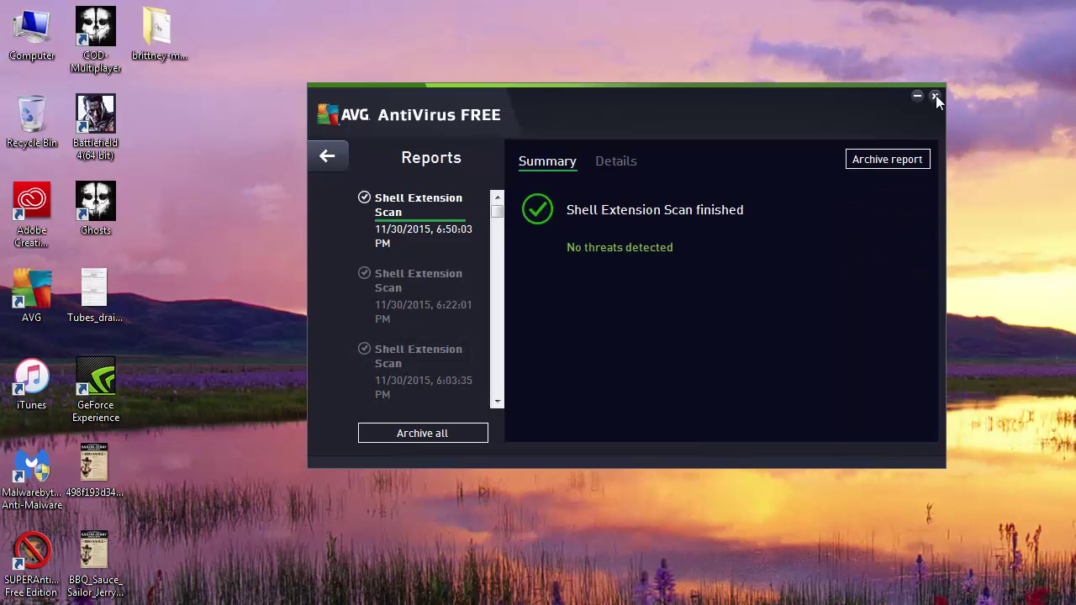
{"action": "left_click", "coordinate": [935, 95]}
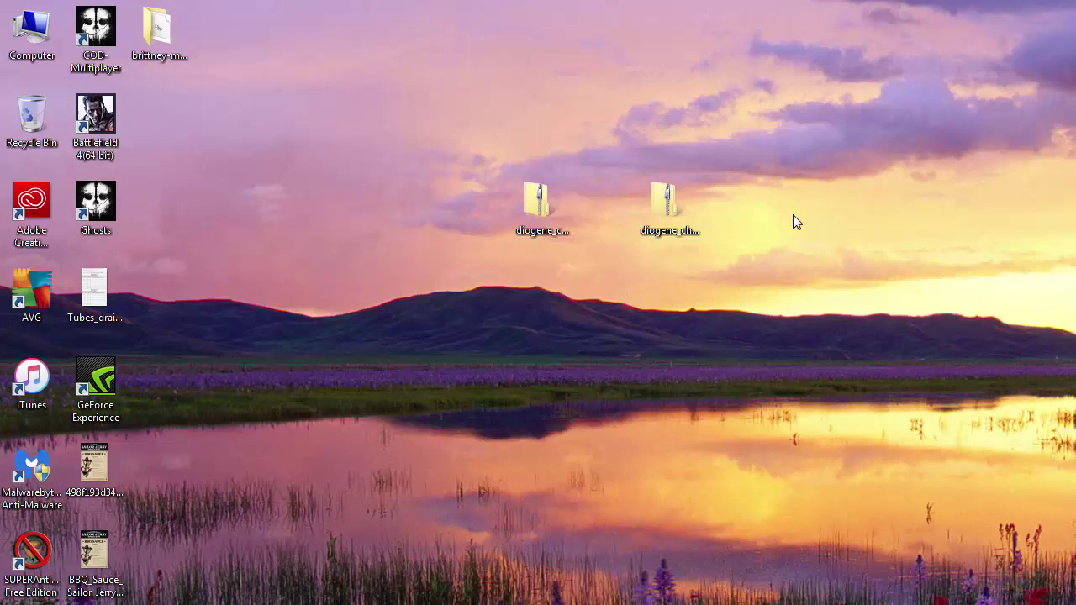
Step: Scan the zip with SUPERAntiSpyware, dismiss the clean results, and close the program
{"action": "right_click", "coordinate": [664, 208]}
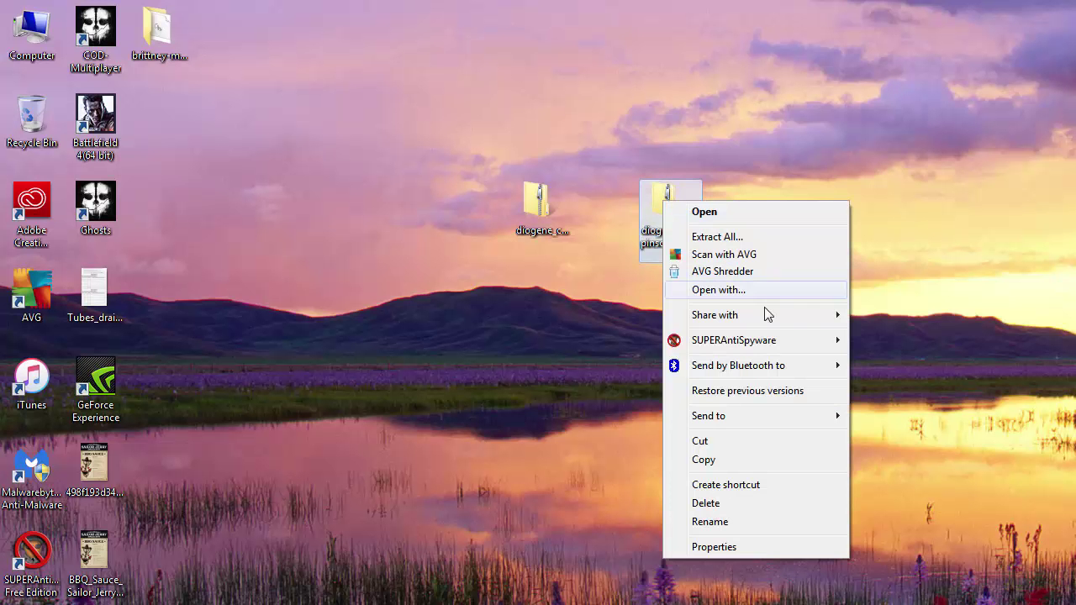
{"action": "mouse_move", "coordinate": [765, 344]}
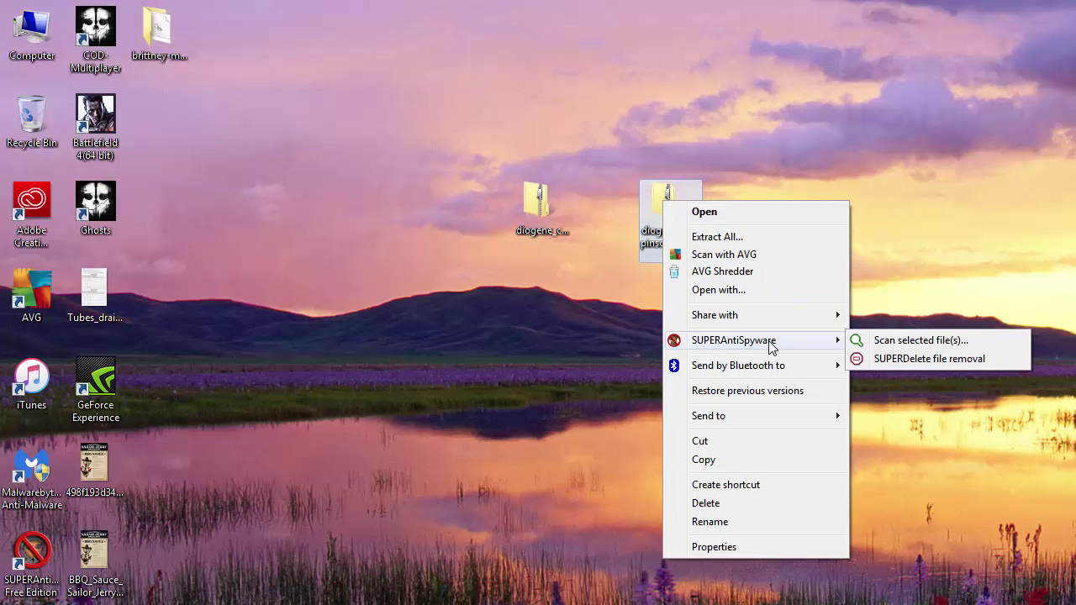
{"action": "left_click", "coordinate": [890, 342]}
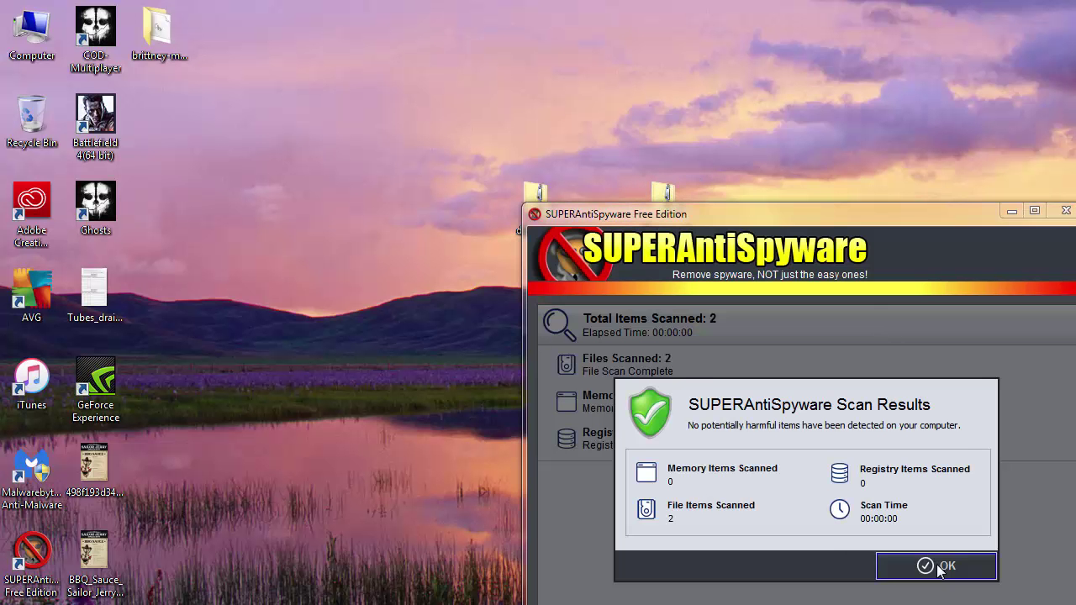
{"action": "left_click", "coordinate": [935, 566]}
{"action": "left_click", "coordinate": [1065, 211]}
Step: Extract the ChopinScript zip to its suggested folder and move that window right
{"action": "right_click", "coordinate": [665, 198]}
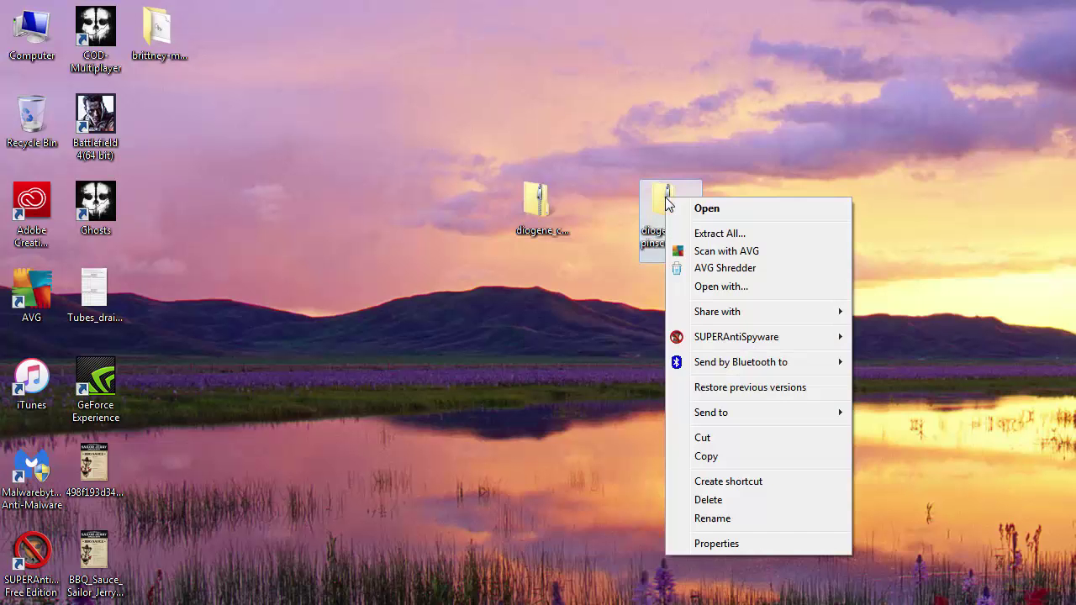
{"action": "left_click", "coordinate": [720, 233]}
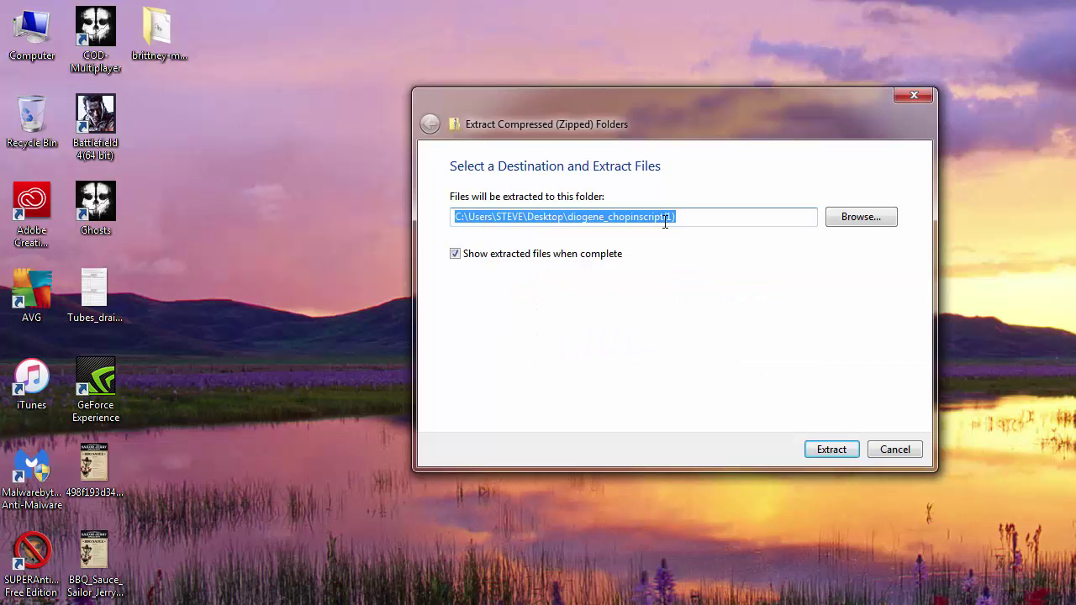
{"action": "left_click", "coordinate": [829, 449]}
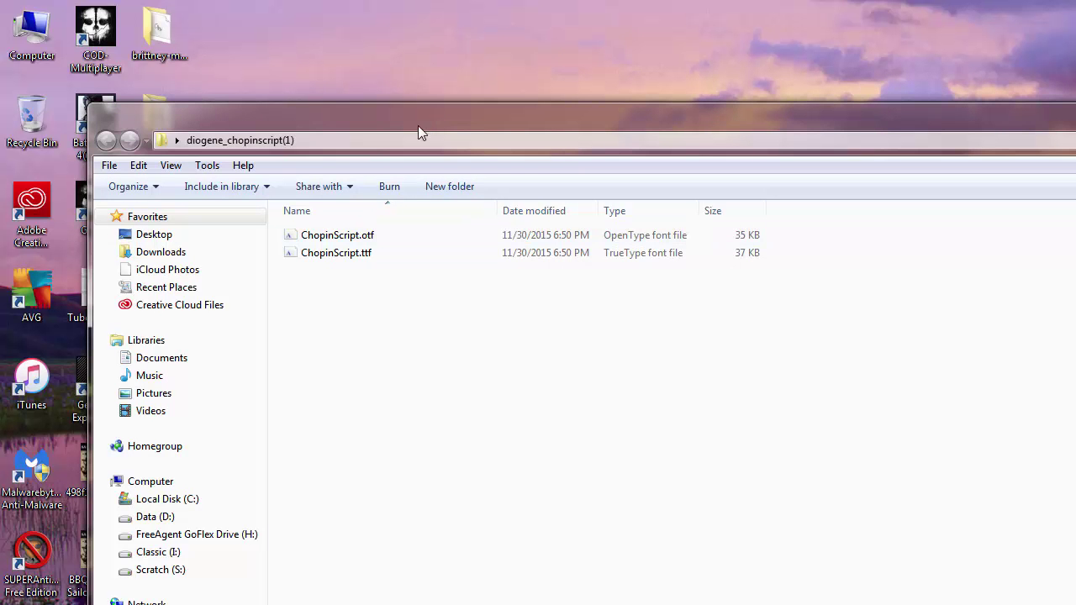
{"action": "left_click_drag", "start_coordinate": [411, 113], "coordinate": [776, 101]}
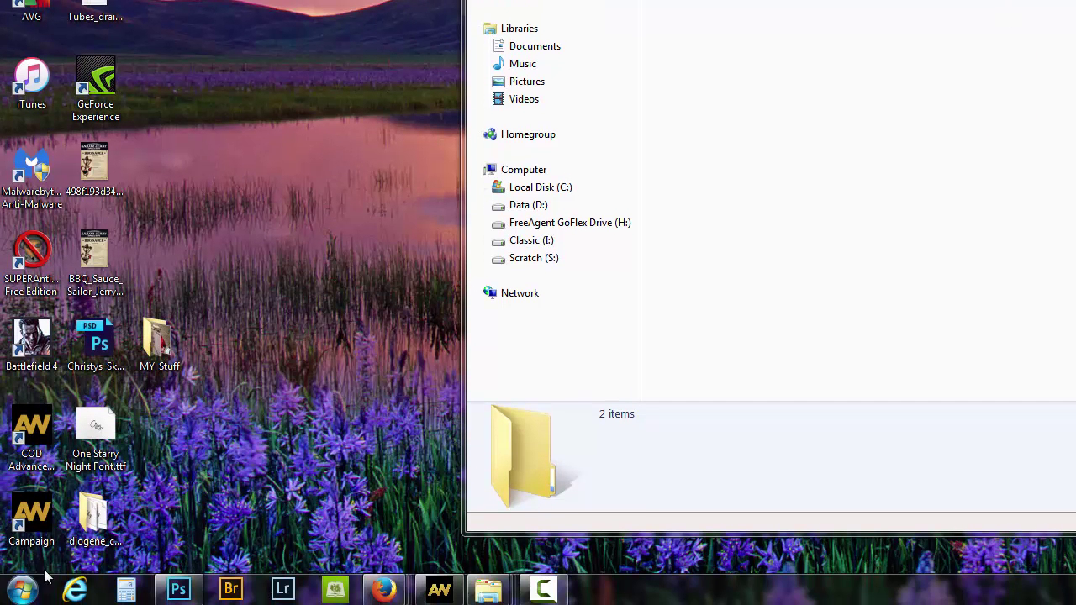
Step: Open the Control Panel, minimize it, and reposition the extracted-files window
{"action": "left_click", "coordinate": [21, 592]}
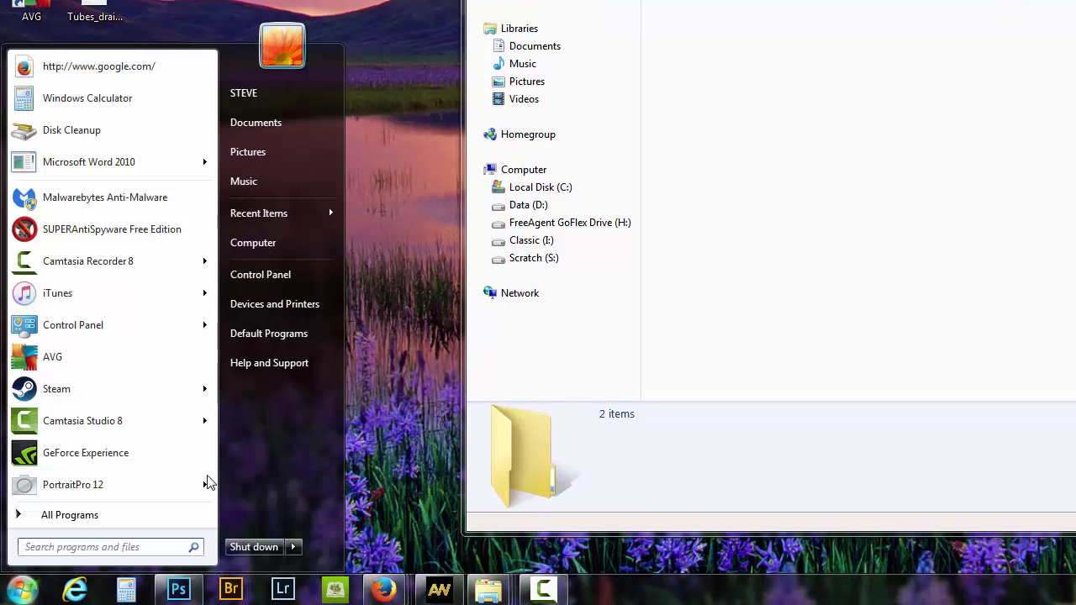
{"action": "left_click", "coordinate": [267, 275]}
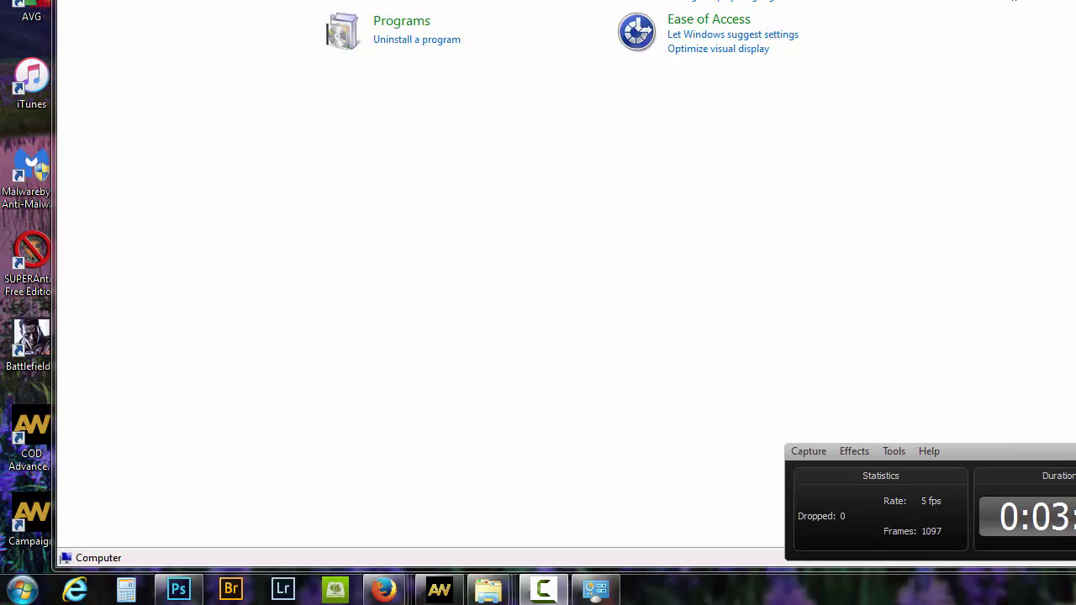
{"action": "left_click", "coordinate": [1071, 9]}
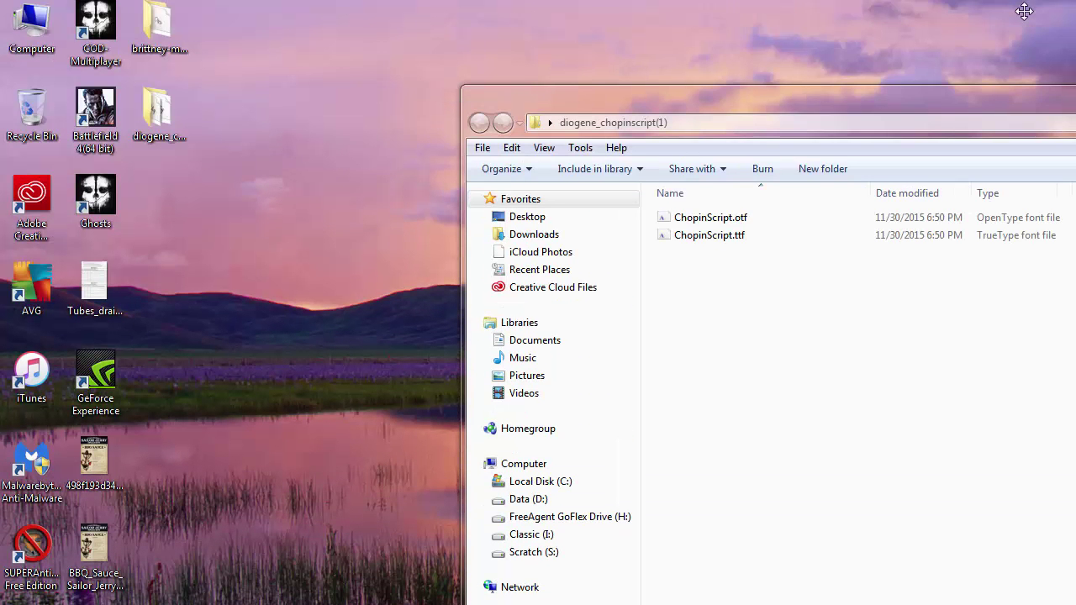
{"action": "left_click_drag", "start_coordinate": [995, 104], "coordinate": [1075, 175]}
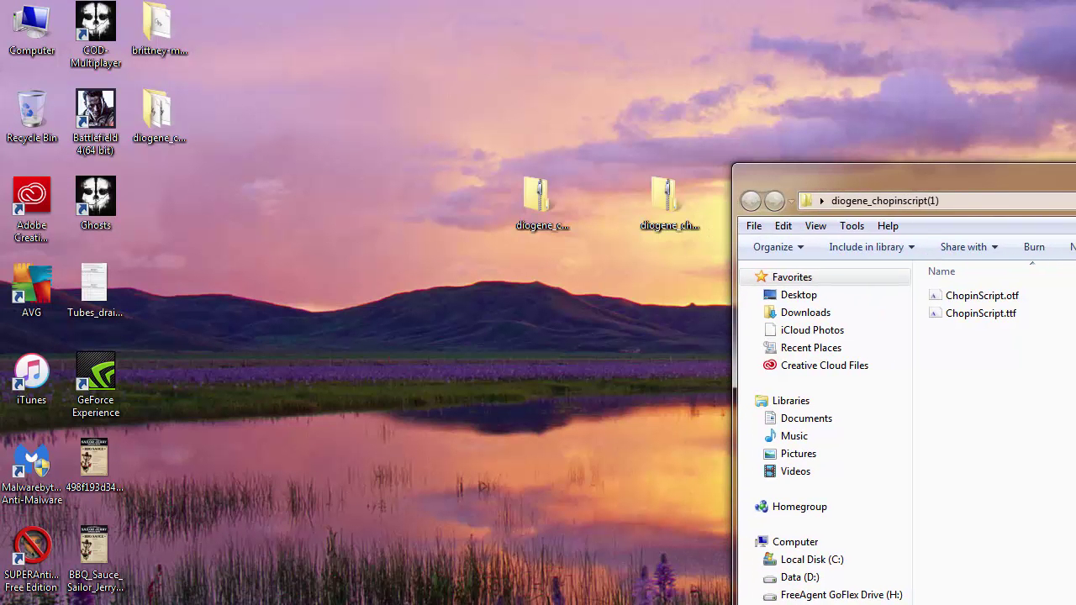
Step: Reopen the Control Panel and go to Appearance and Personalization > Fonts
{"action": "key", "text": "super"}
{"action": "left_click", "coordinate": [285, 562]}
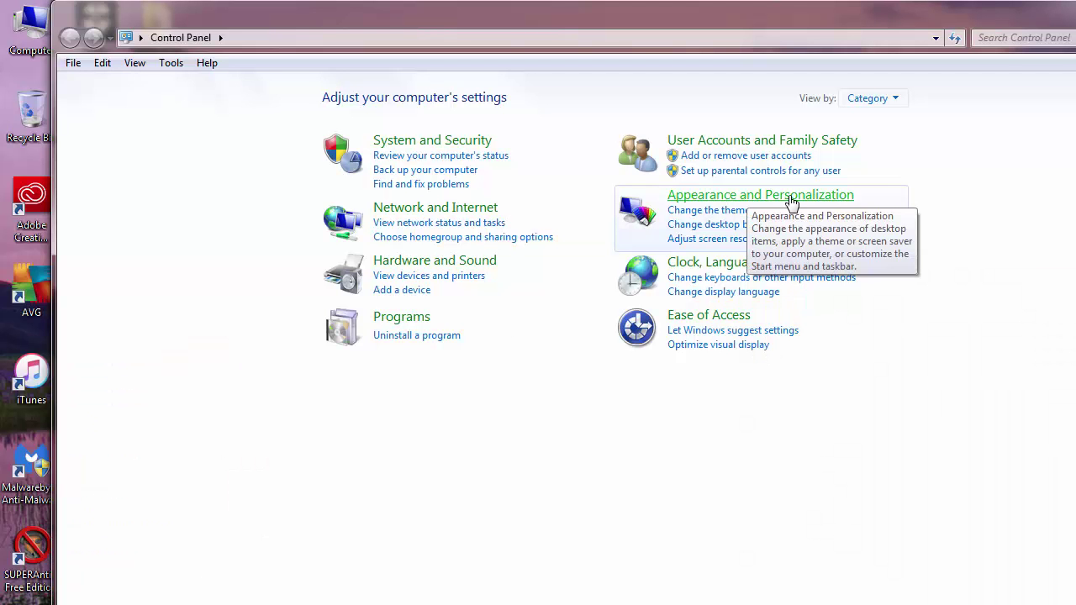
{"action": "left_click", "coordinate": [791, 202]}
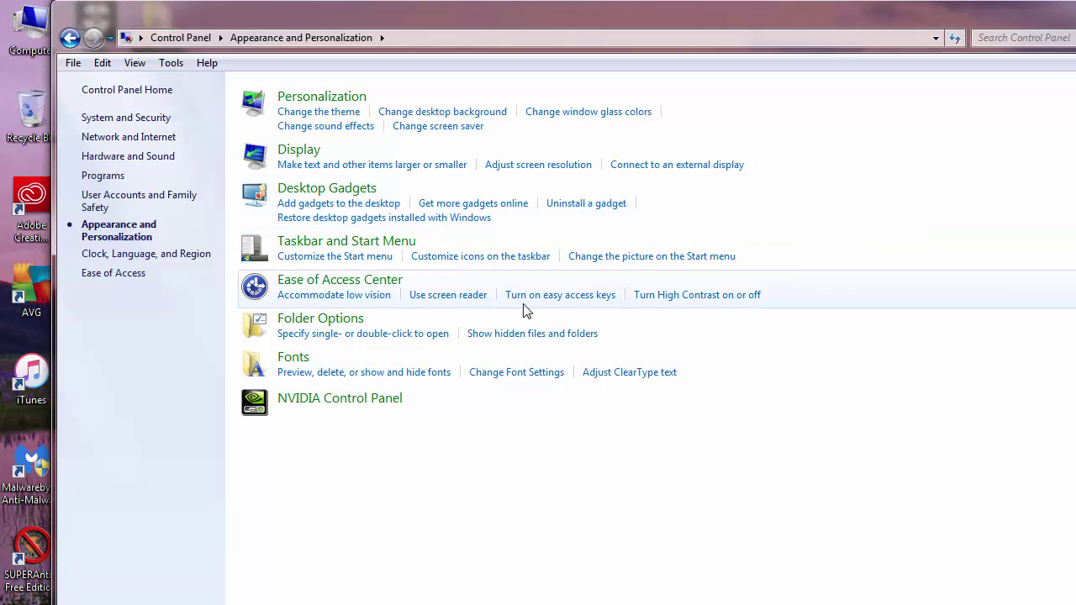
{"action": "left_click", "coordinate": [294, 360]}
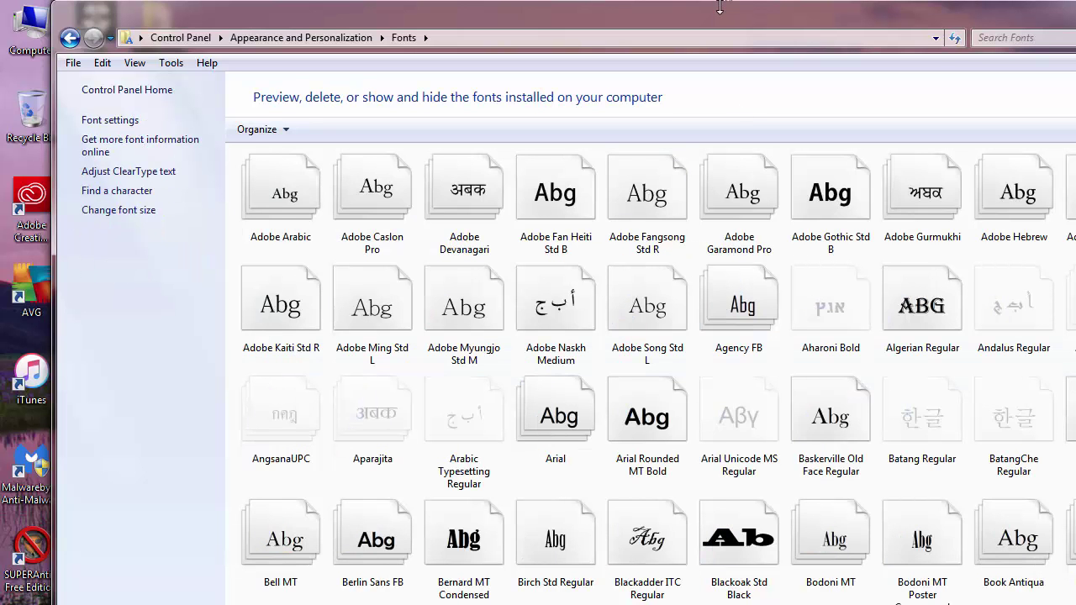
{"action": "left_click_drag", "start_coordinate": [702, 14], "coordinate": [655, 10]}
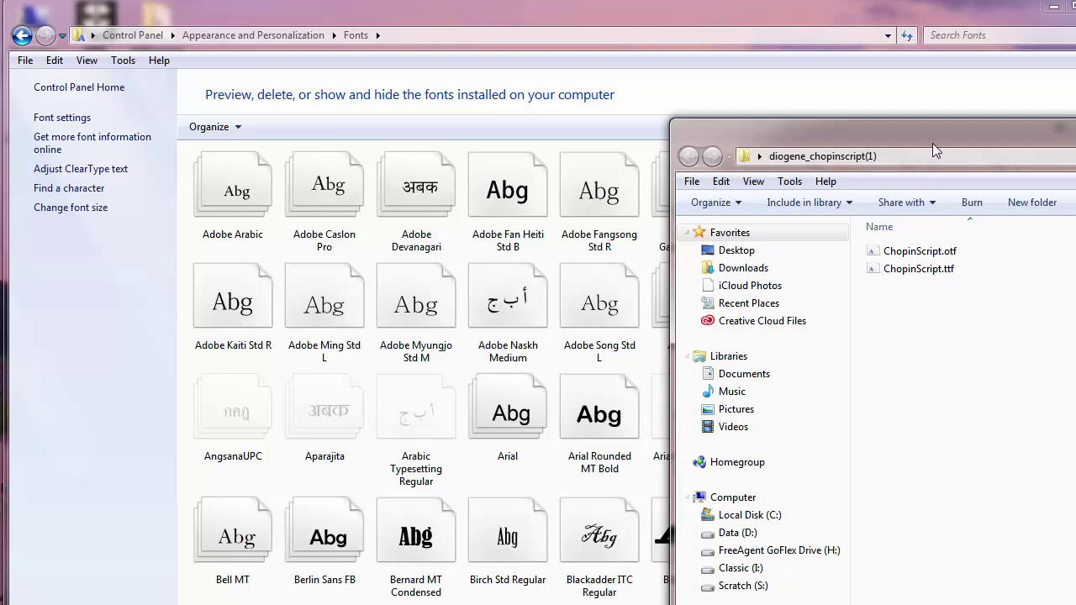
Step: Drag ChopinScript.otf and ChopinScript.ttf into Fonts, confirming replacement of both existing copies
{"action": "left_click_drag", "start_coordinate": [924, 132], "coordinate": [890, 109]}
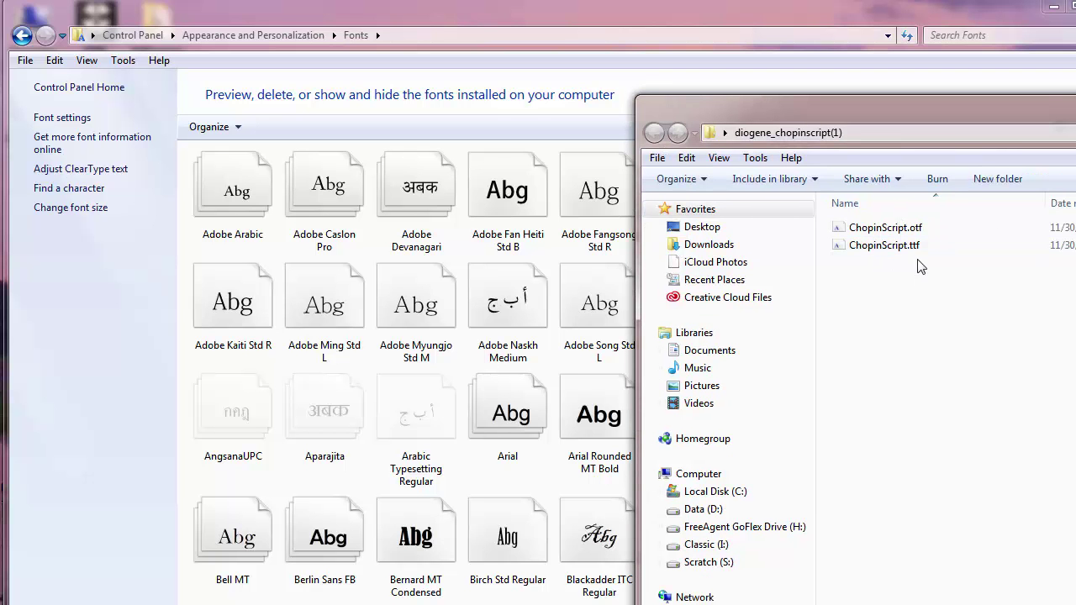
{"action": "left_click_drag", "start_coordinate": [960, 286], "coordinate": [859, 222]}
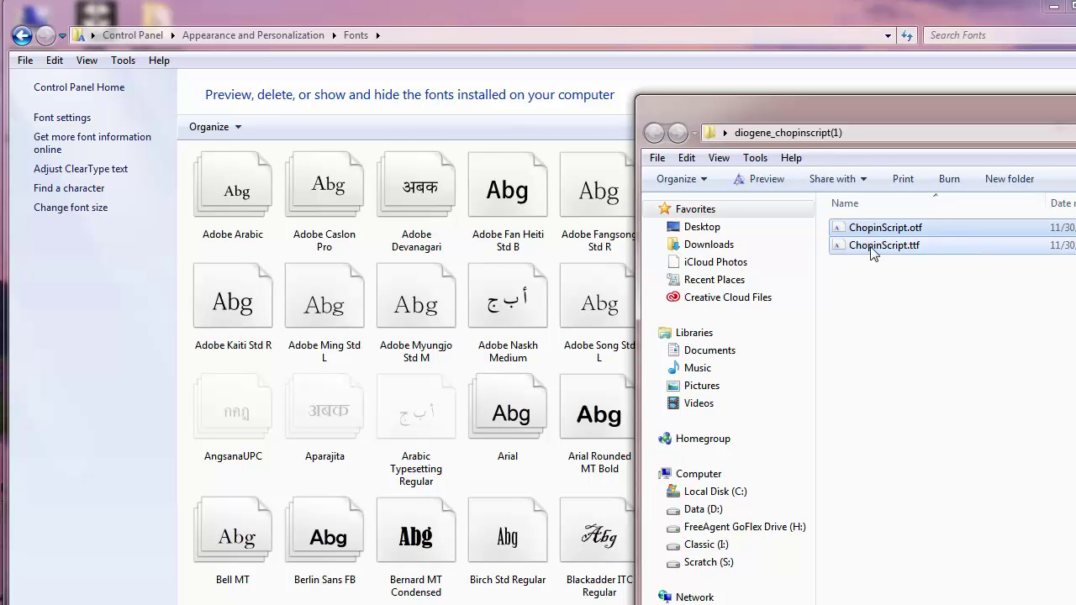
{"action": "left_click_drag", "start_coordinate": [847, 237], "coordinate": [393, 340]}
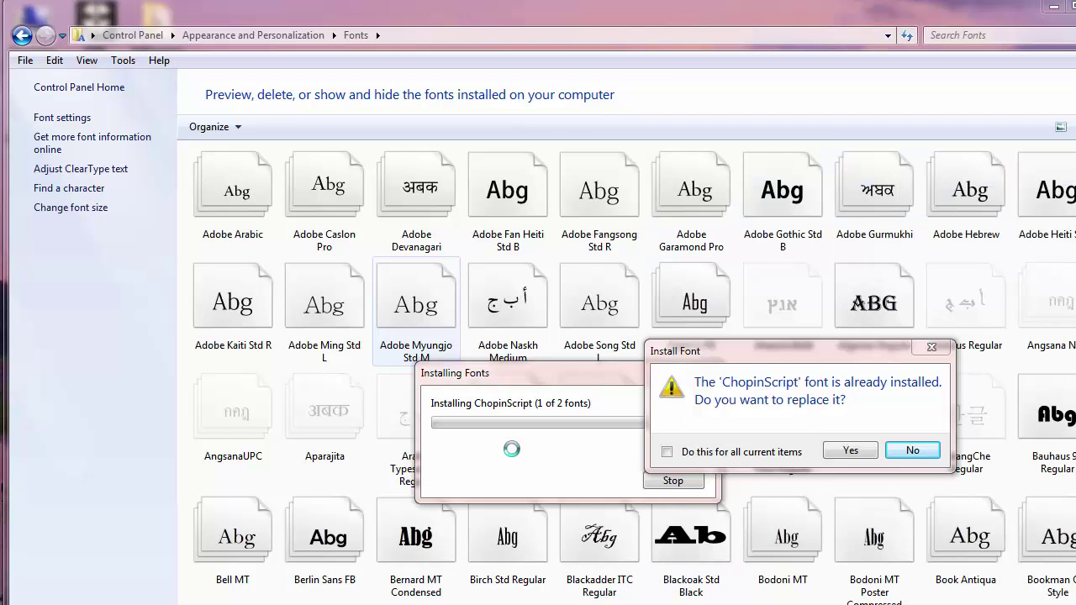
{"action": "key", "text": "Left"}
{"action": "key", "text": "Return"}
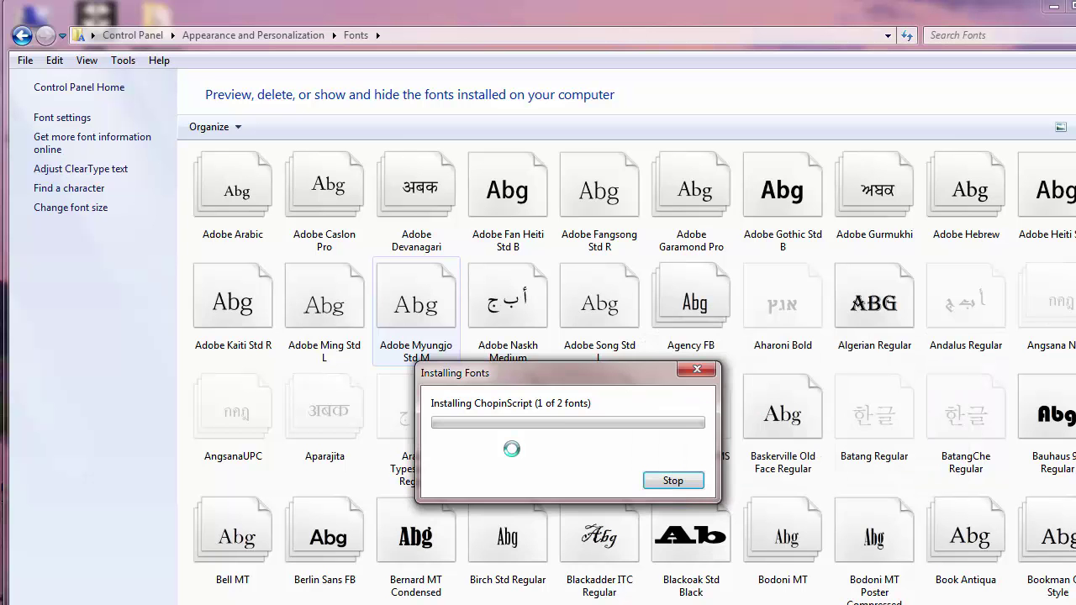
{"action": "key", "text": "Left"}
{"action": "key", "text": "Return"}
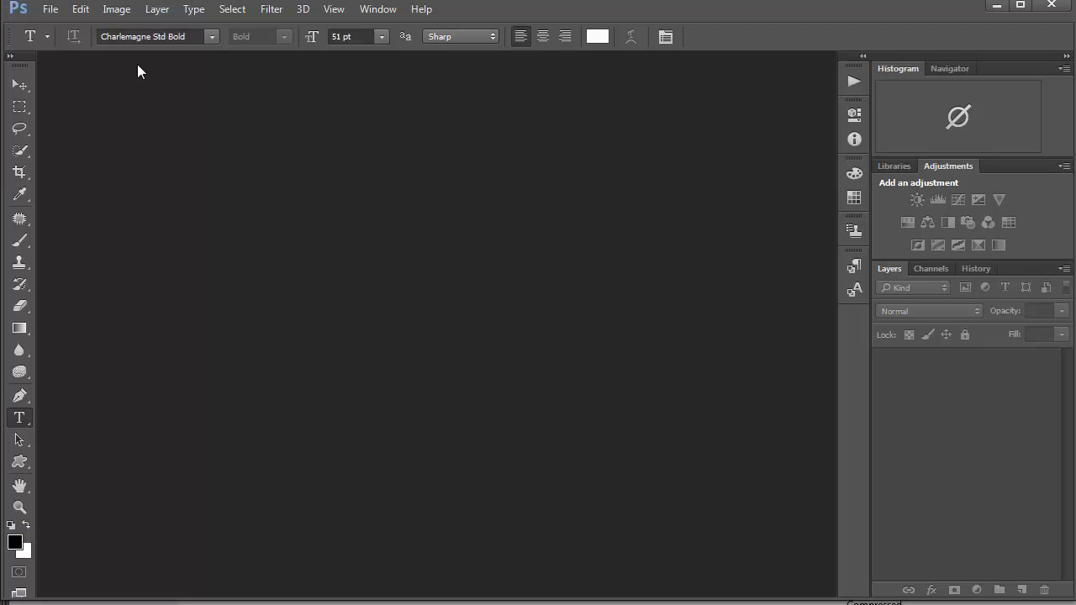
Step: Create Untitled-1 via File > New at 6 × 6 in, 300 pixels/inch, black background
{"action": "left_click", "coordinate": [50, 10]}
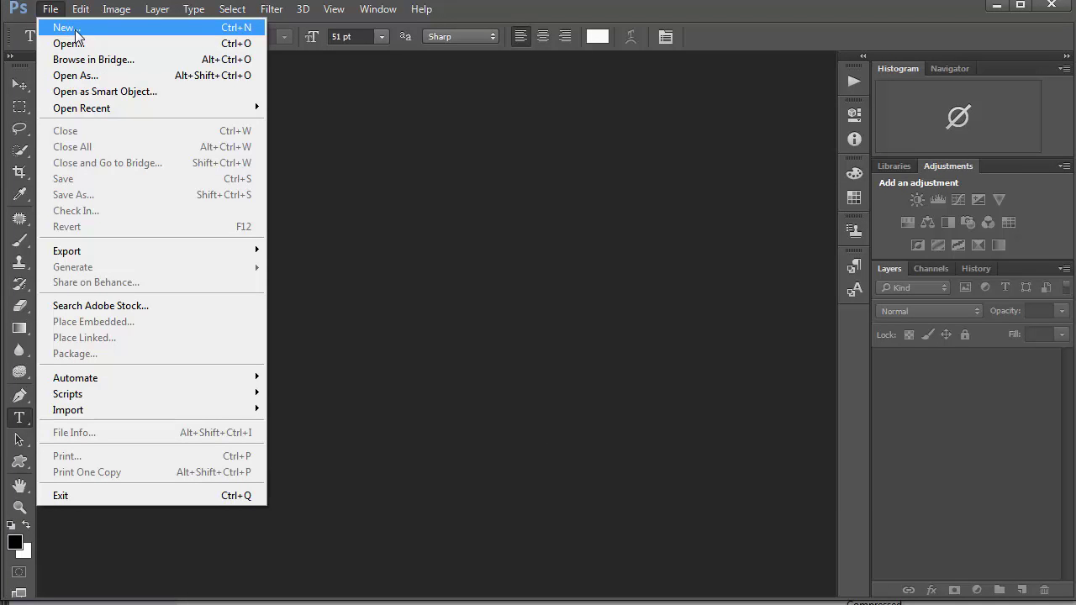
{"action": "left_click", "coordinate": [75, 32]}
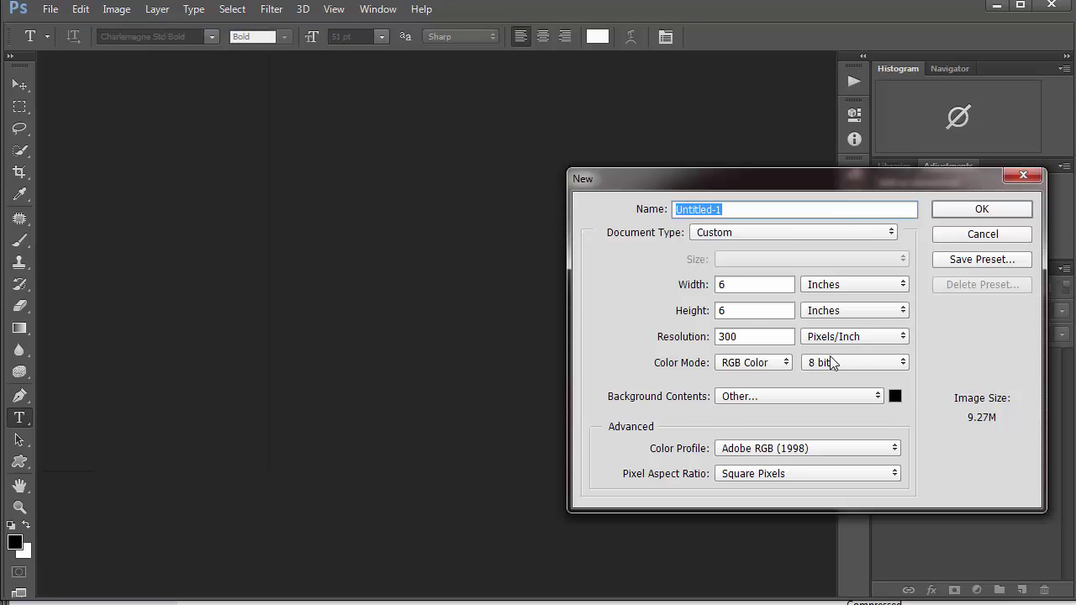
{"action": "left_click", "coordinate": [981, 212]}
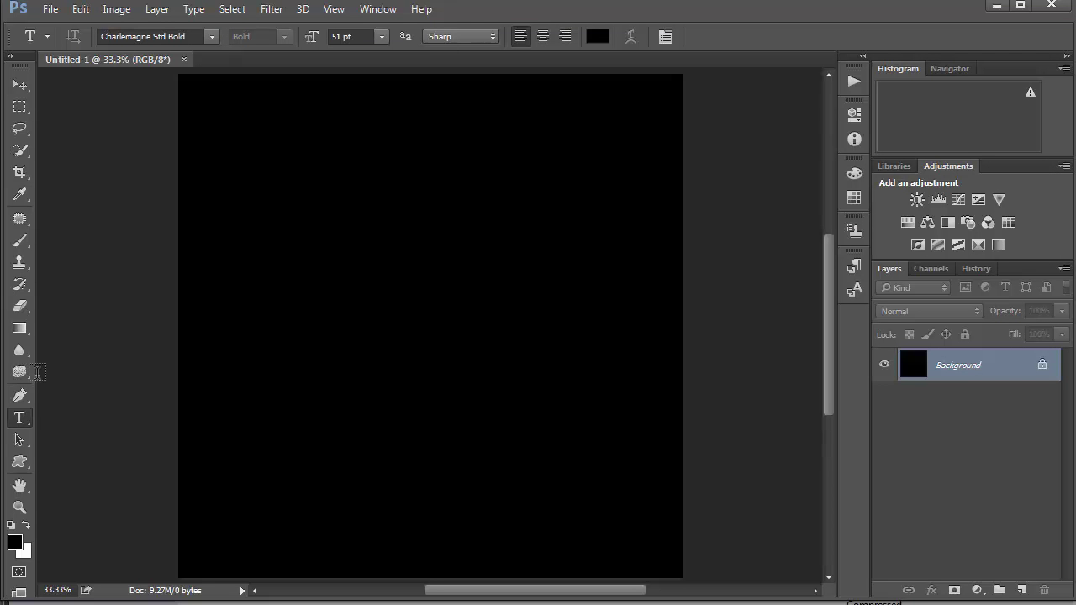
Step: Draw a paragraph text box on the upper canvas, type the greeting, and centre it
{"action": "left_click_drag", "start_coordinate": [223, 114], "coordinate": [633, 392]}
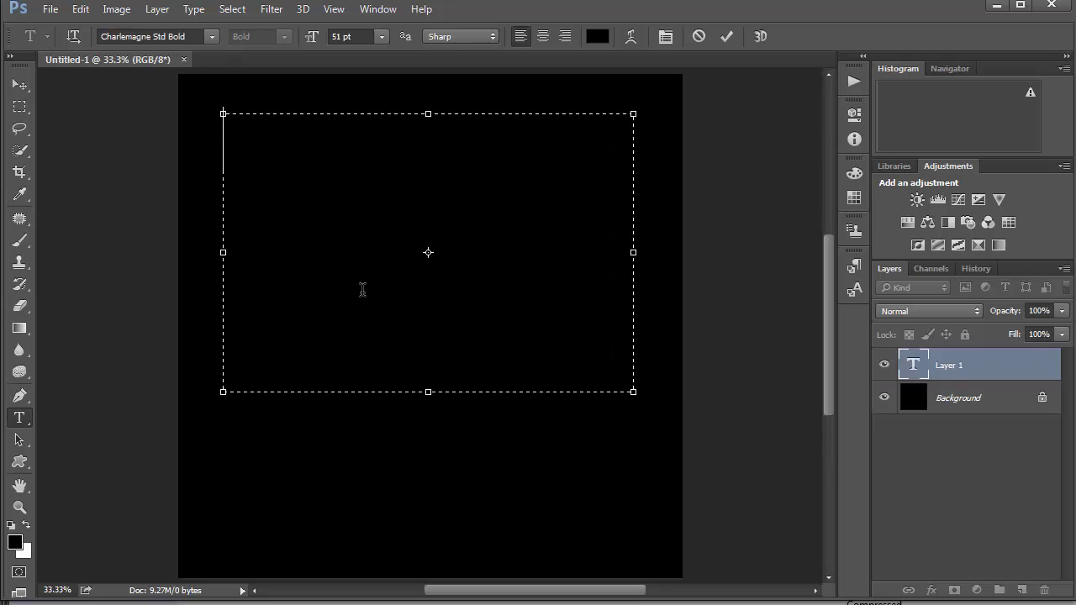
{"action": "type", "text": "text effect heretext effect here"}
{"action": "key", "text": "ctrl+a"}
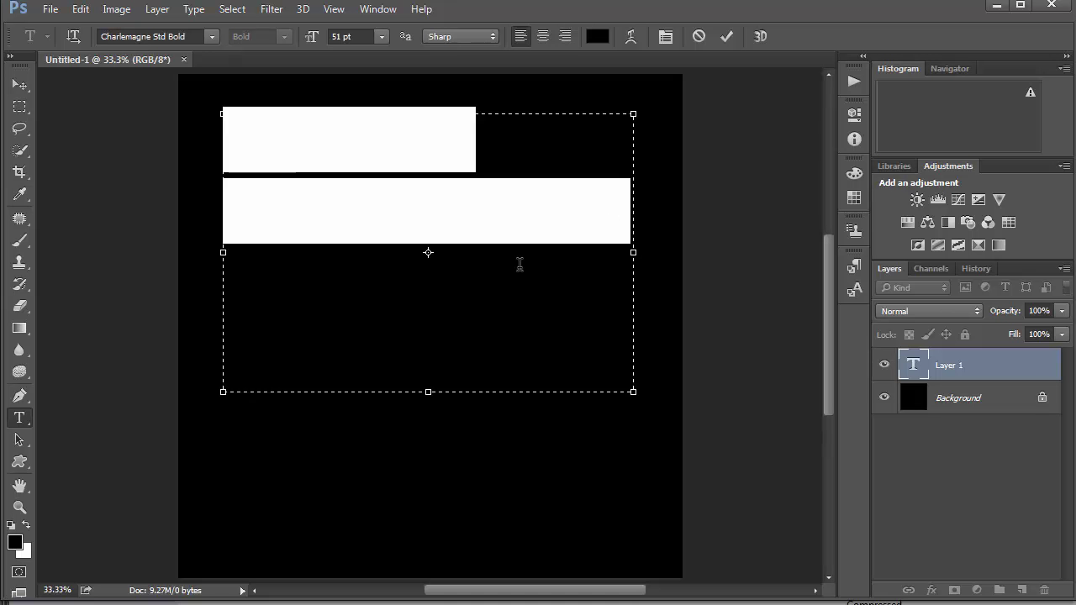
{"action": "left_click", "coordinate": [543, 36]}
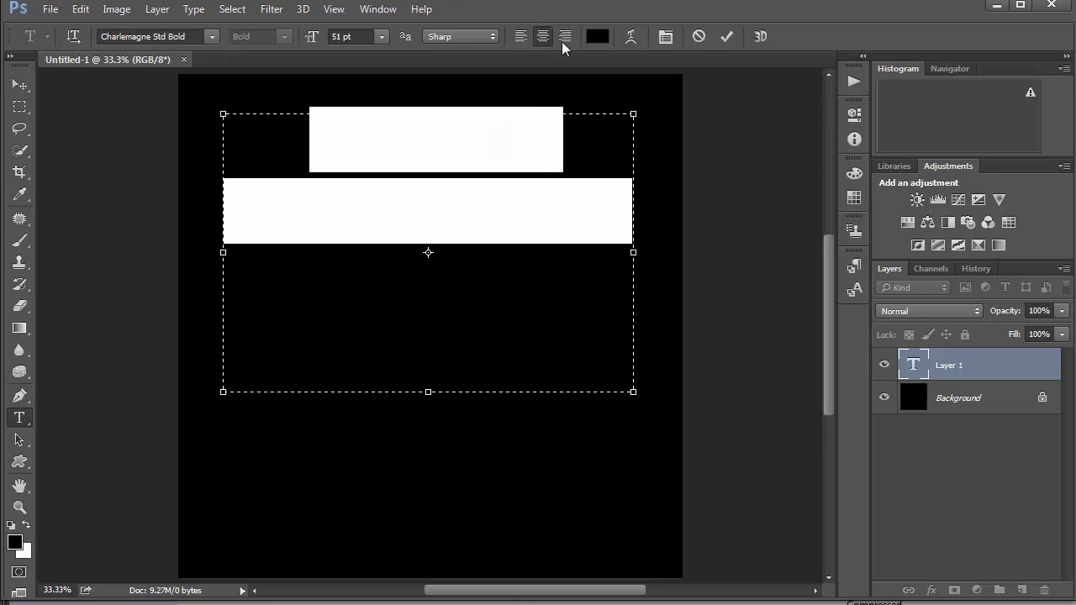
Step: Colour the text near-white, then select the MERRY CHRISTMAS text
{"action": "left_click", "coordinate": [598, 37]}
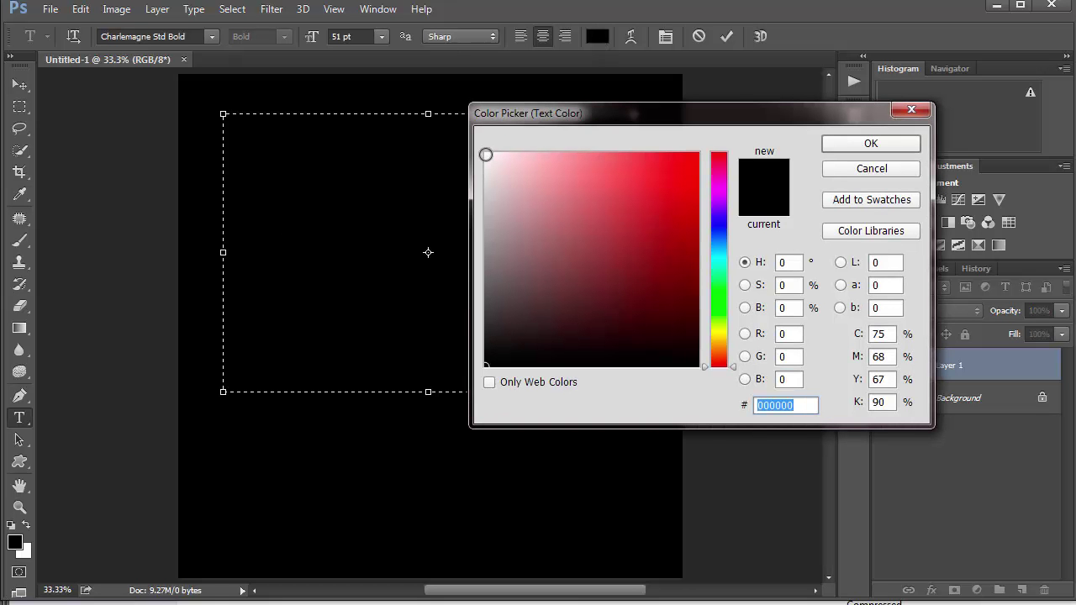
{"action": "left_click", "coordinate": [486, 155]}
{"action": "left_click", "coordinate": [849, 150]}
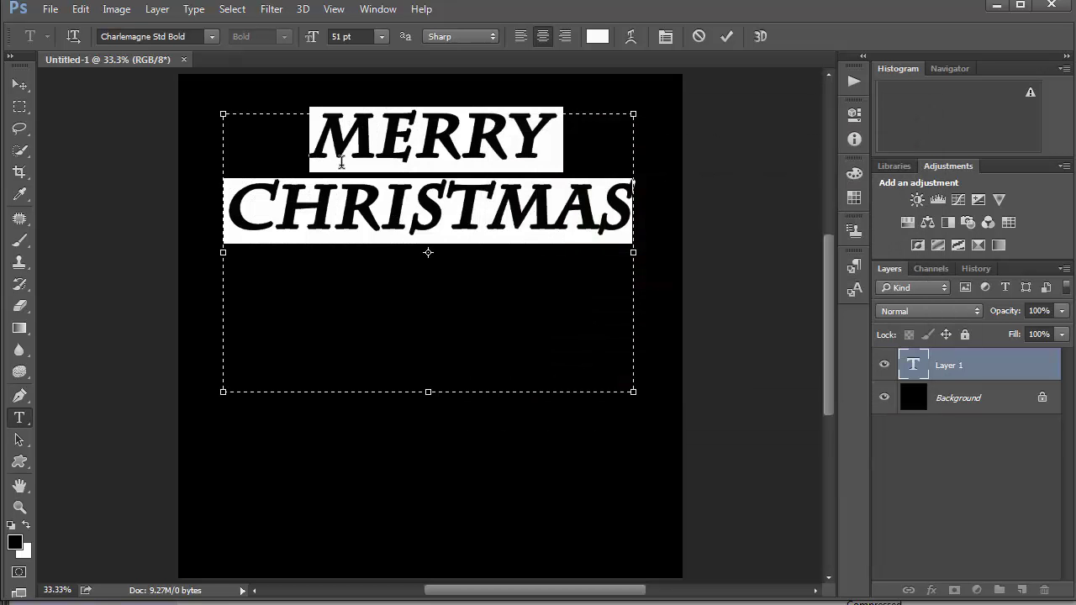
{"action": "left_click", "coordinate": [378, 222]}
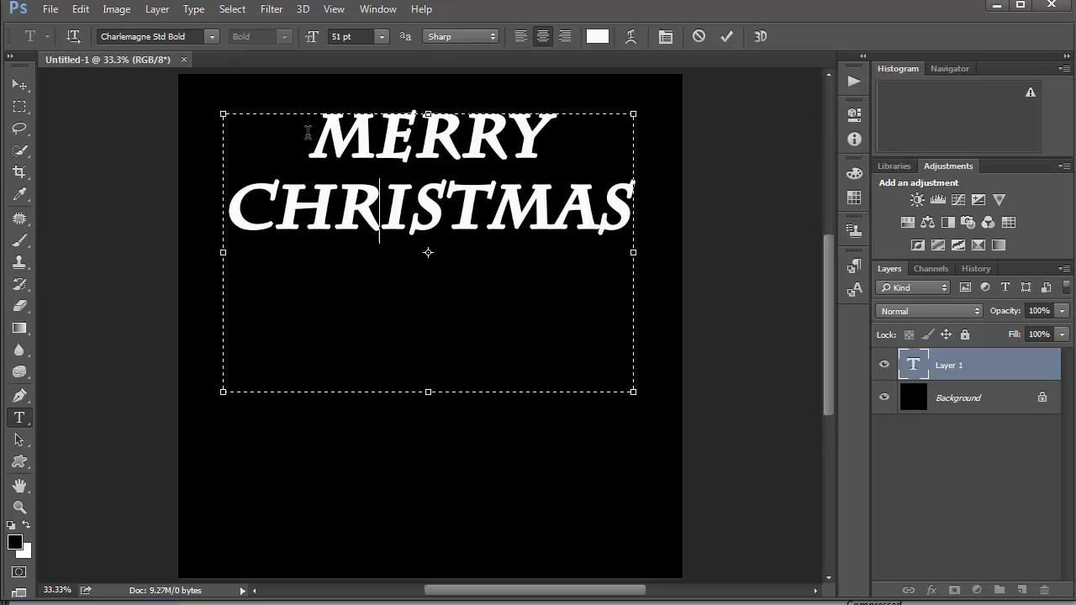
{"action": "left_click_drag", "start_coordinate": [292, 125], "coordinate": [645, 297]}
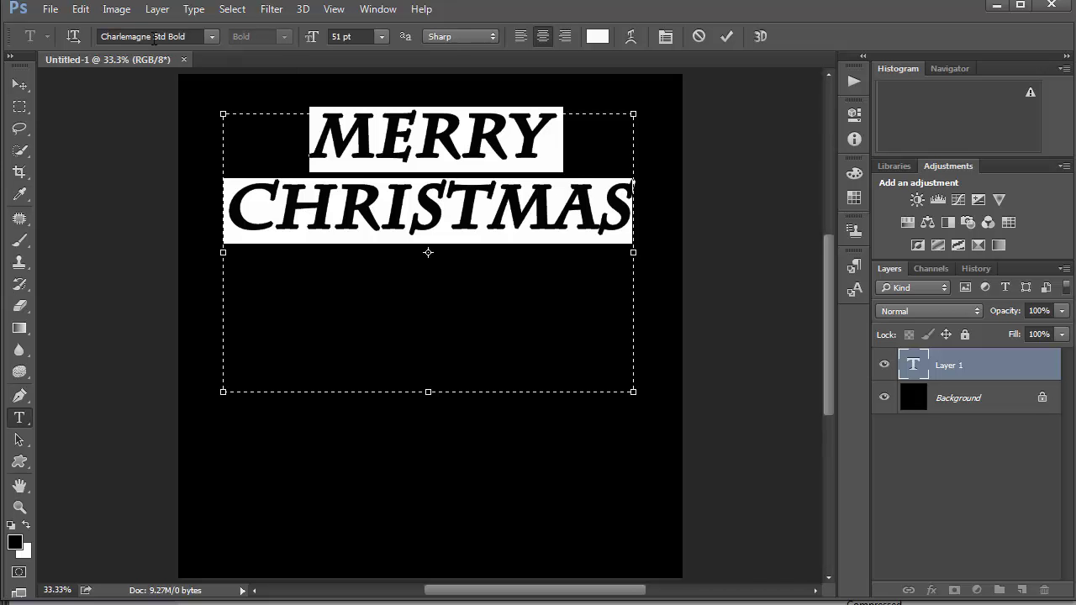
Step: Change the text font to ChopinScript Medium
{"action": "left_click", "coordinate": [189, 37]}
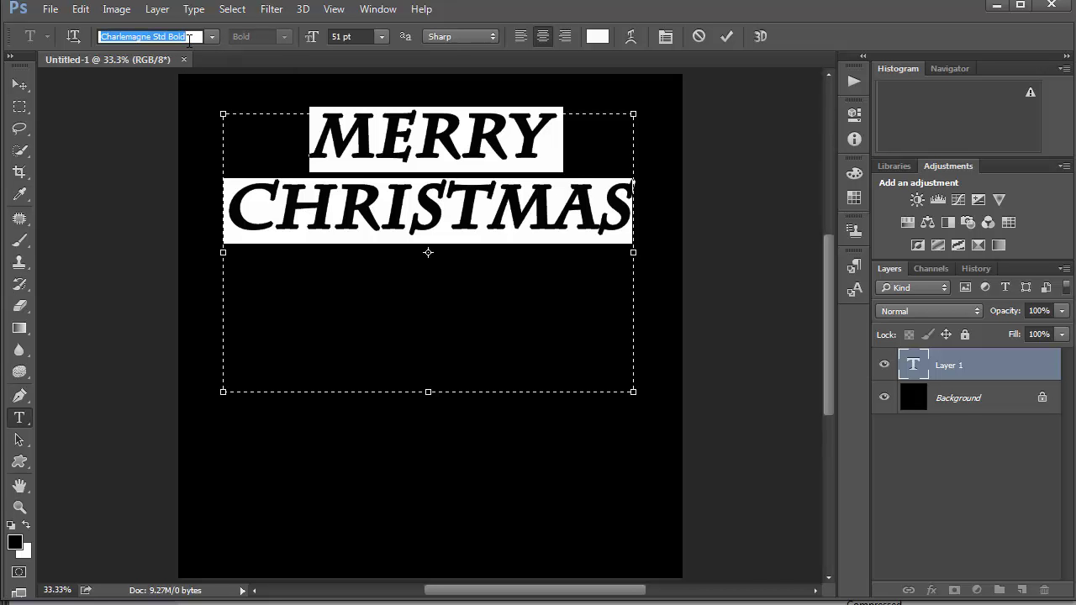
{"action": "type", "text": "cho"}
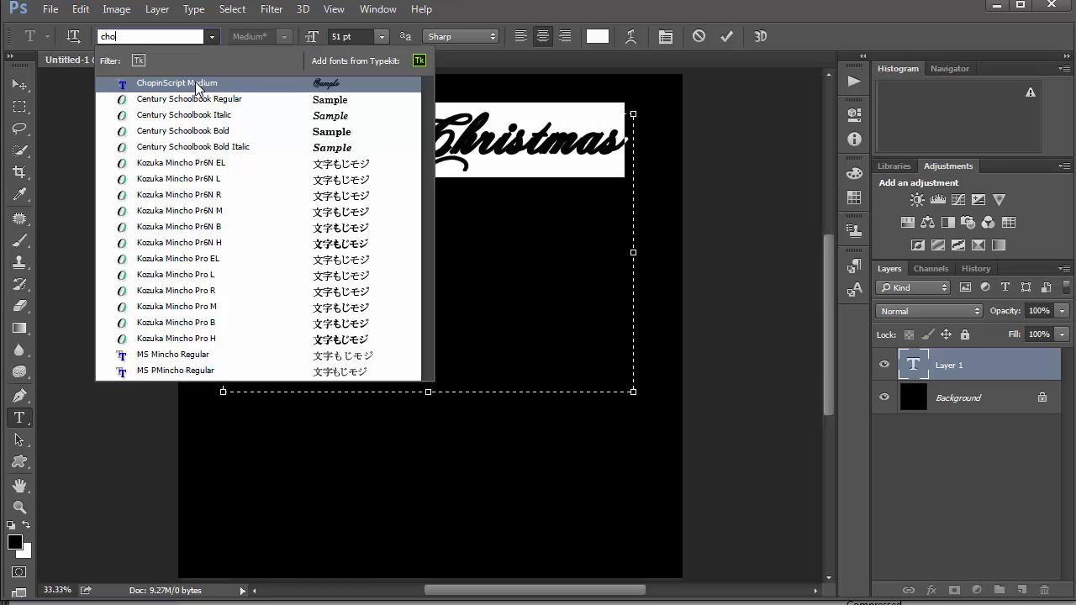
{"action": "left_click", "coordinate": [196, 85]}
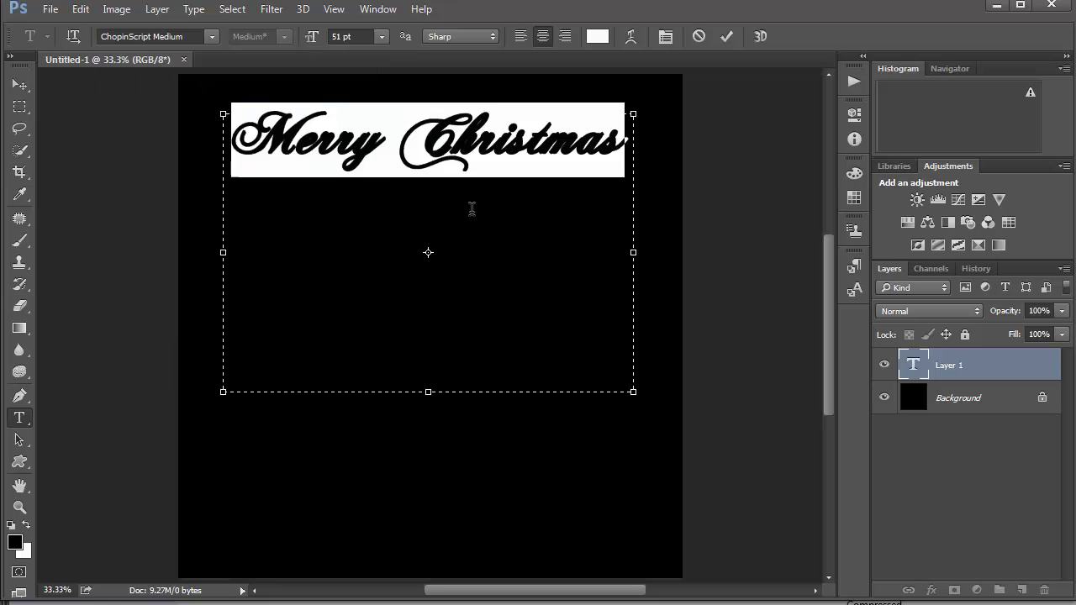
{"action": "left_click", "coordinate": [502, 250]}
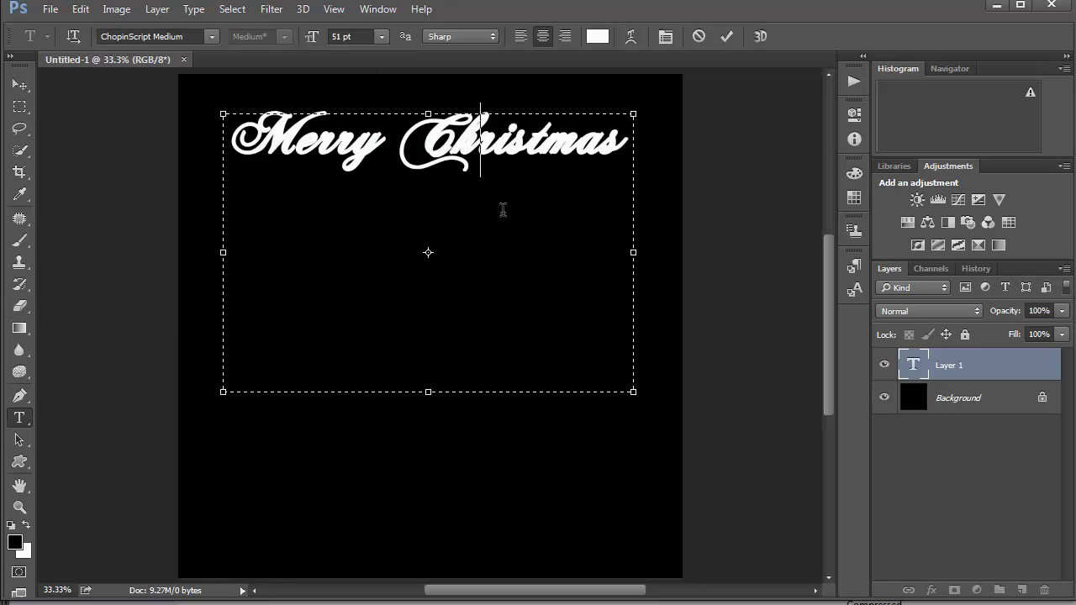
Step: Free-transform the text layer, stretching it to about 161% height
{"action": "left_click", "coordinate": [20, 89]}
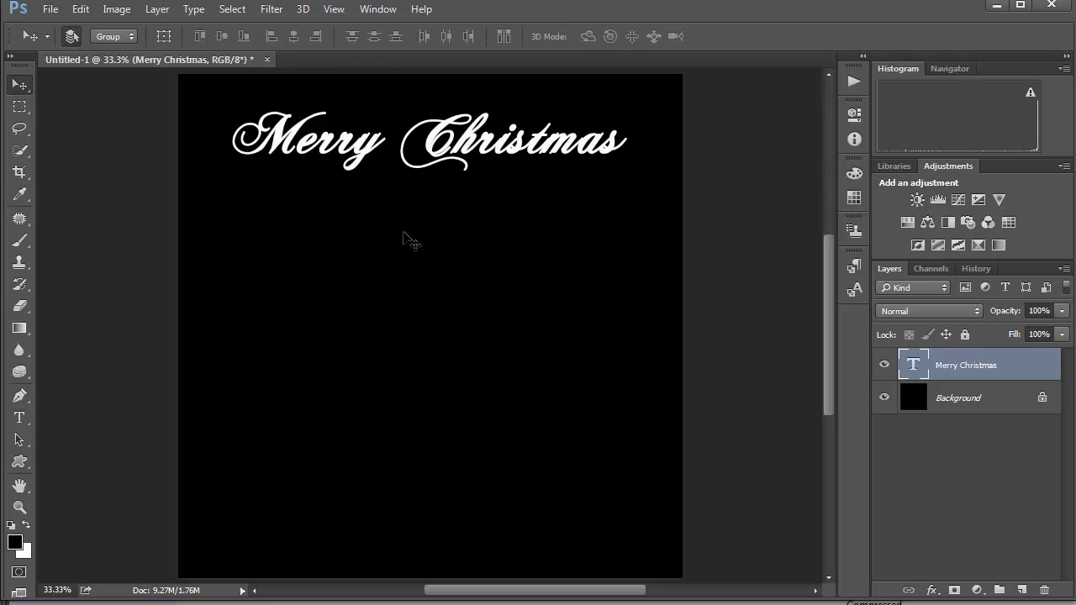
{"action": "key", "text": "ctrl+t"}
{"action": "left_click_drag", "start_coordinate": [436, 467], "coordinate": [447, 570]}
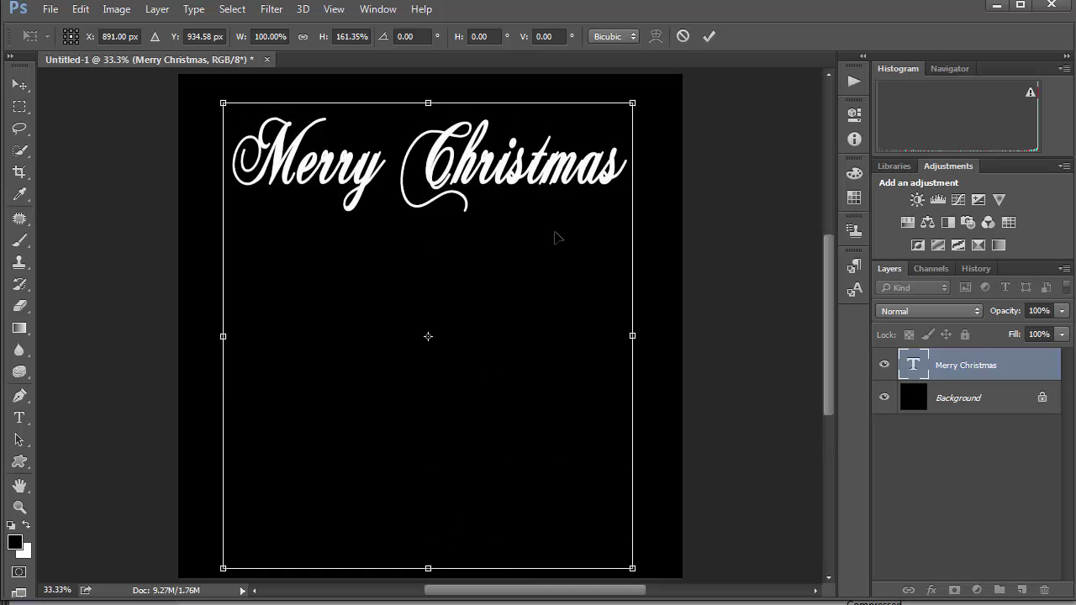
{"action": "key", "text": "Return"}
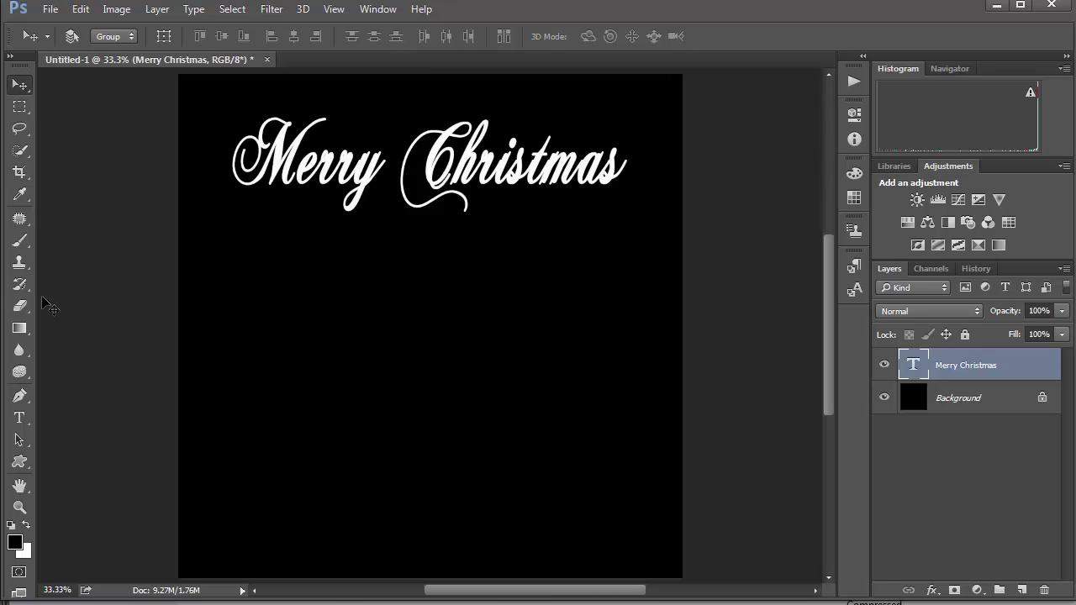
Step: Browse the installed font list with the Type tool, keeping ChopinScript, then Alt+Tab out
{"action": "left_click", "coordinate": [19, 418]}
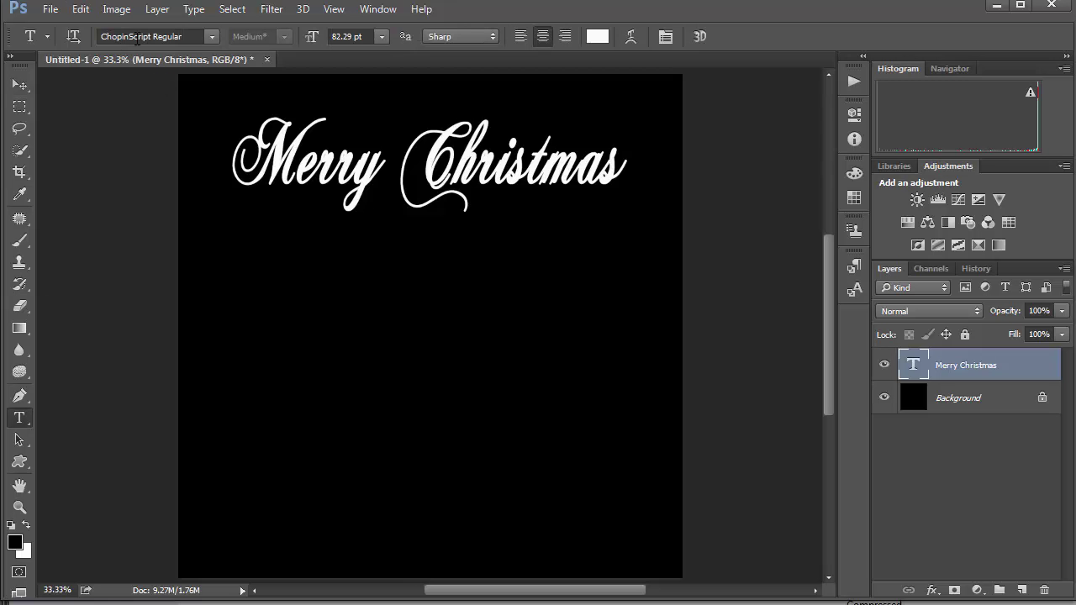
{"action": "left_click", "coordinate": [138, 37]}
{"action": "left_click", "coordinate": [212, 37]}
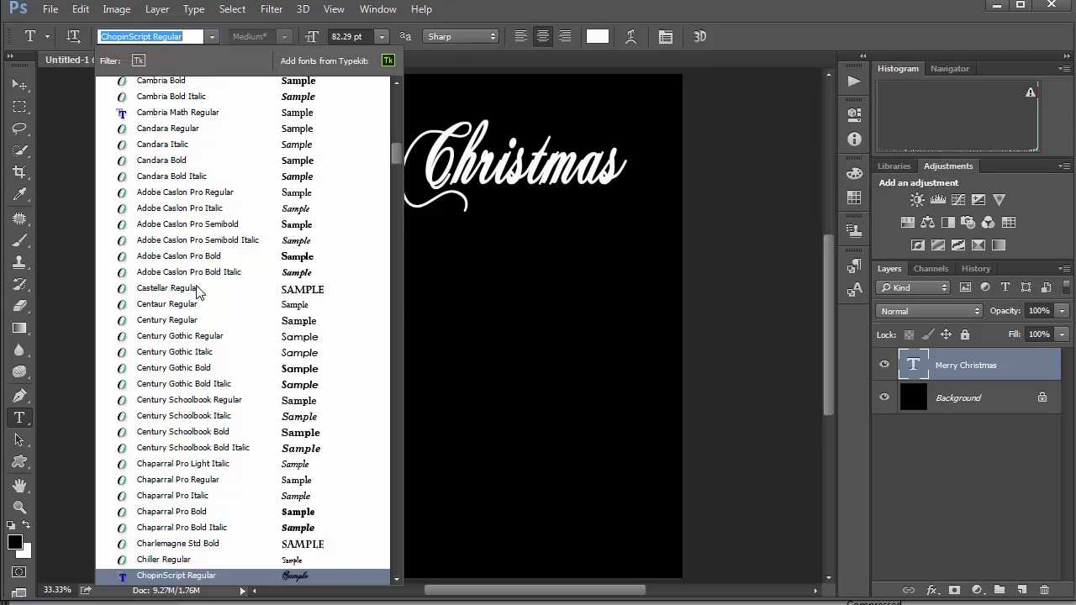
{"action": "left_click", "coordinate": [826, 29]}
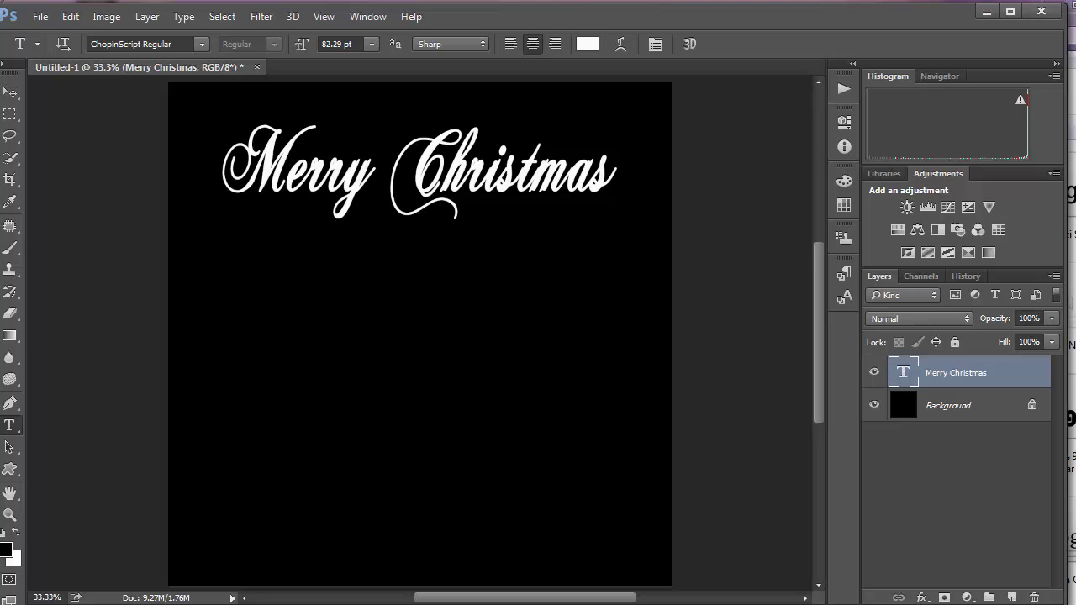
{"action": "key", "text": "alt+Tab"}
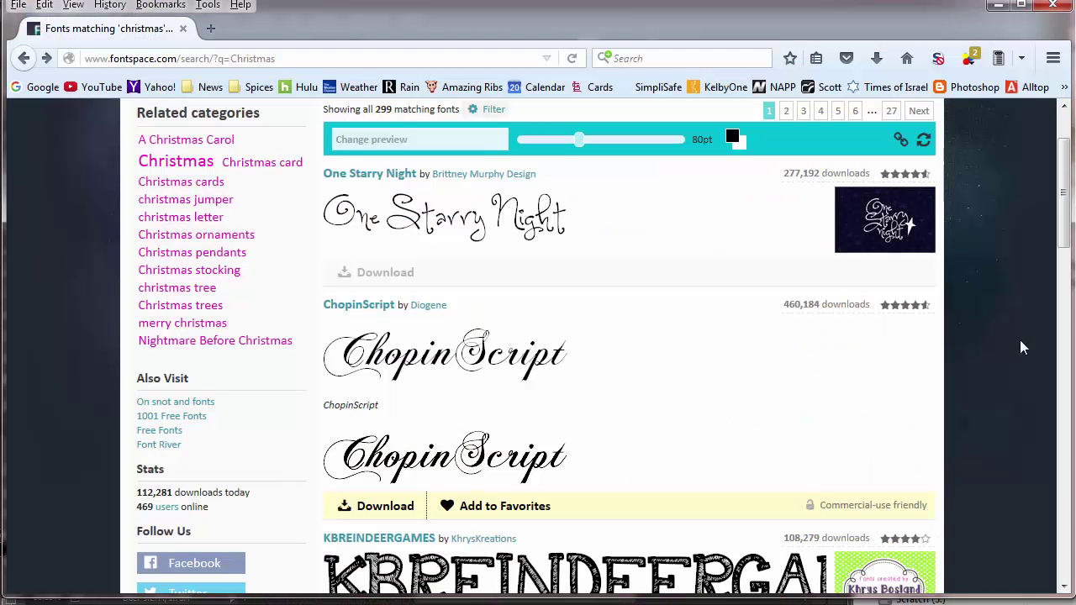
{"action": "scroll", "coordinate": [1064, 218], "scroll_direction": "up", "scroll_amount": 2}
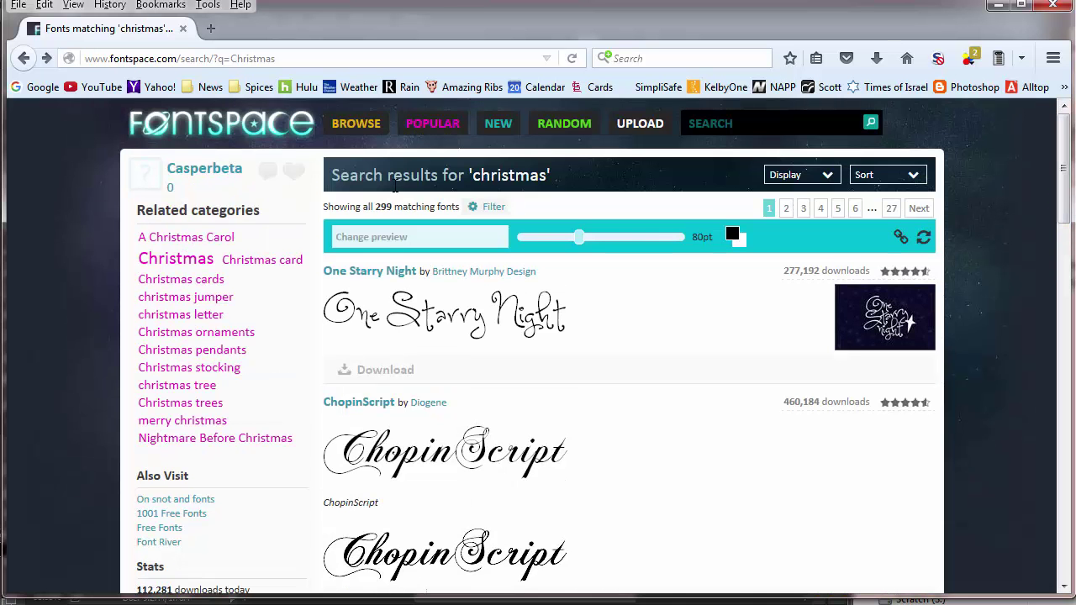
{"action": "mouse_move", "coordinate": [613, 344]}
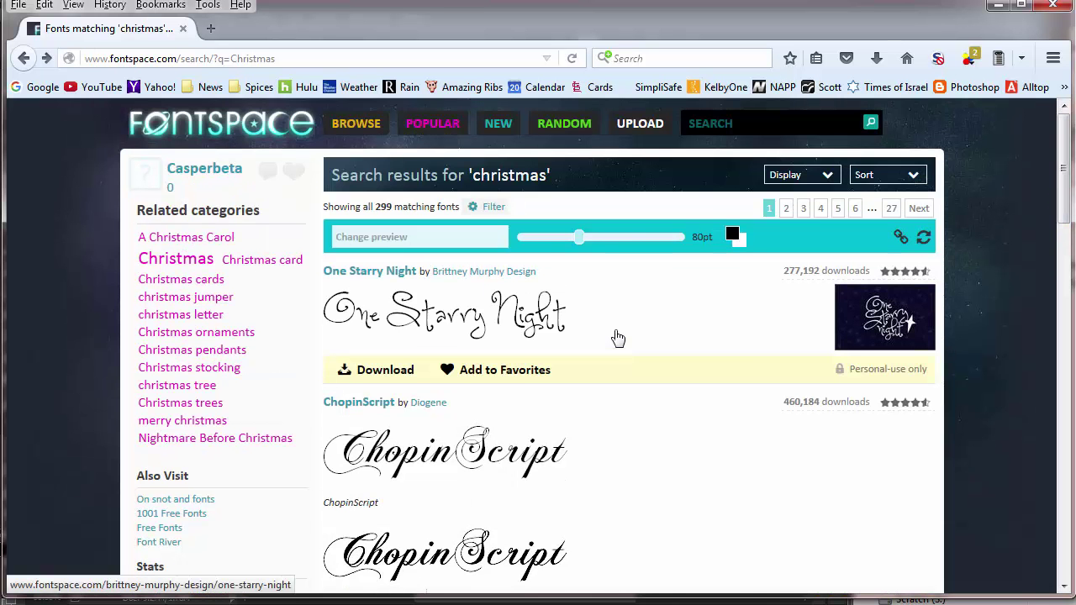
{"action": "scroll", "coordinate": [617, 387], "scroll_direction": "down", "scroll_amount": 3}
{"action": "scroll", "coordinate": [613, 367], "scroll_direction": "down", "scroll_amount": 5}
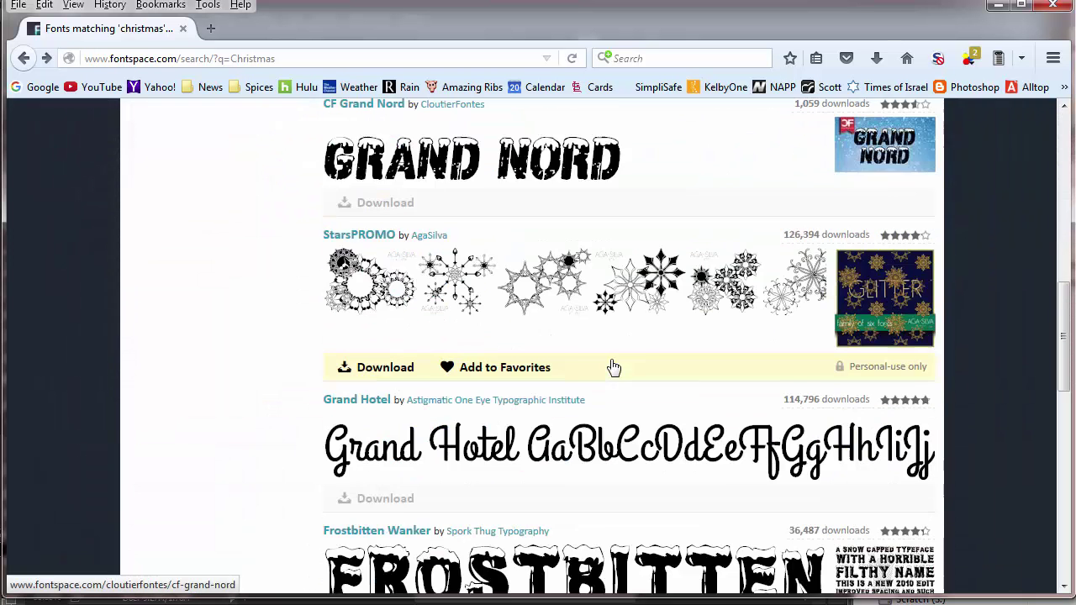
{"action": "scroll", "coordinate": [613, 367], "scroll_direction": "down", "scroll_amount": 4}
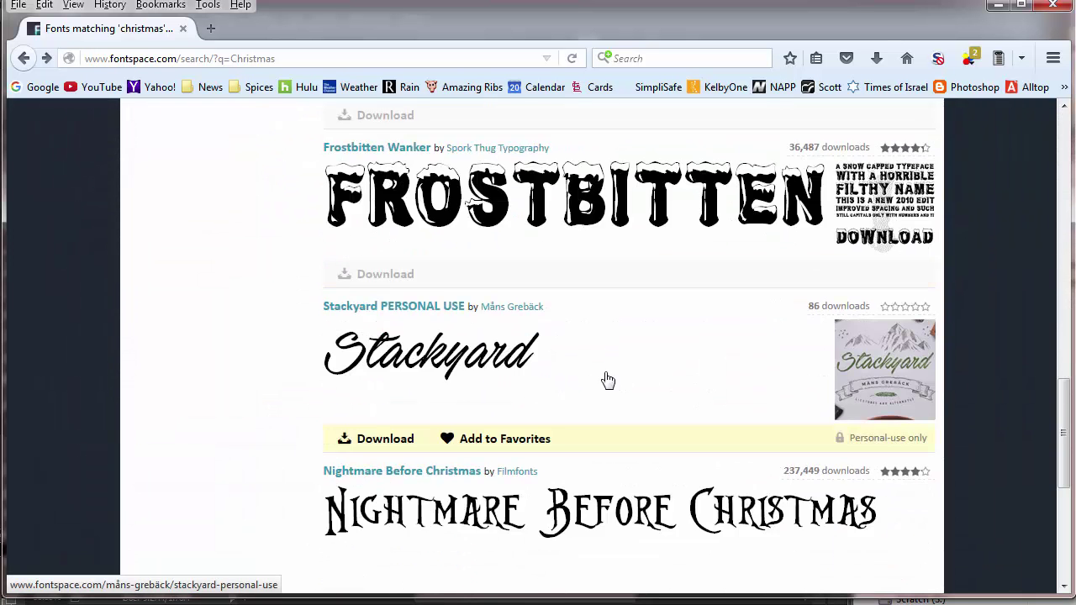
{"action": "scroll", "coordinate": [606, 377], "scroll_direction": "up", "scroll_amount": 4}
{"action": "scroll", "coordinate": [230, 367], "scroll_direction": "up", "scroll_amount": 4}
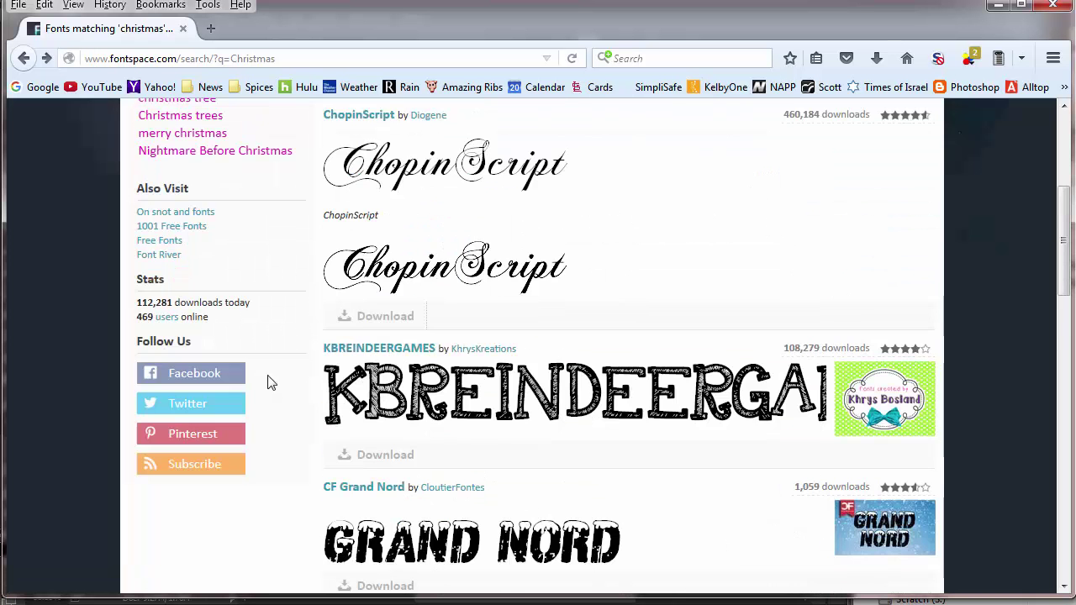
{"action": "left_click", "coordinate": [446, 166]}
{"action": "scroll", "coordinate": [565, 309], "scroll_direction": "down", "scroll_amount": 3}
{"action": "scroll", "coordinate": [565, 309], "scroll_direction": "down", "scroll_amount": 1}
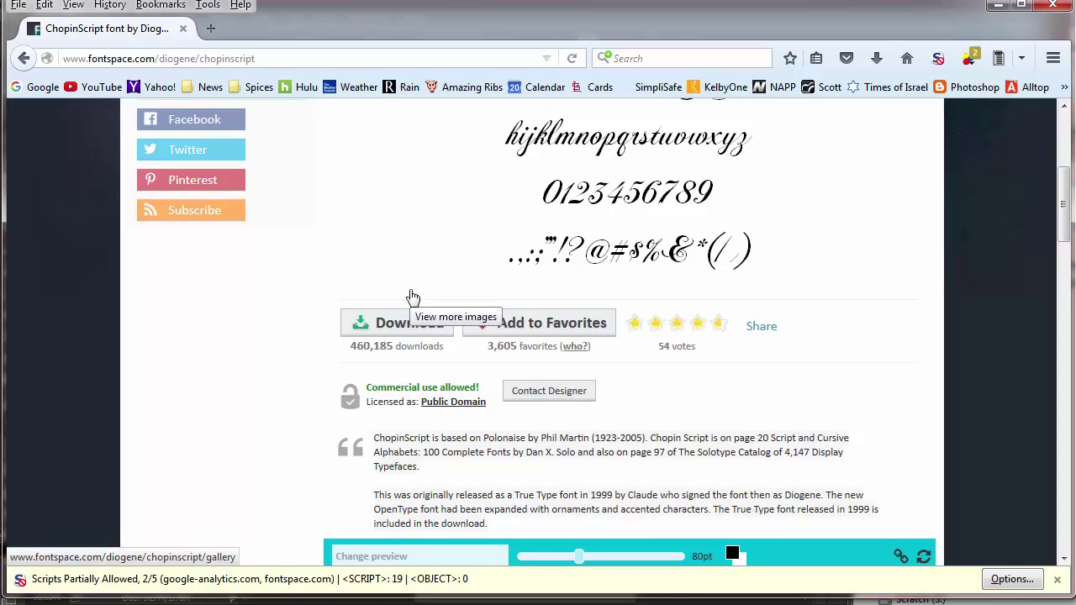
{"action": "scroll", "coordinate": [412, 298], "scroll_direction": "up", "scroll_amount": 3}
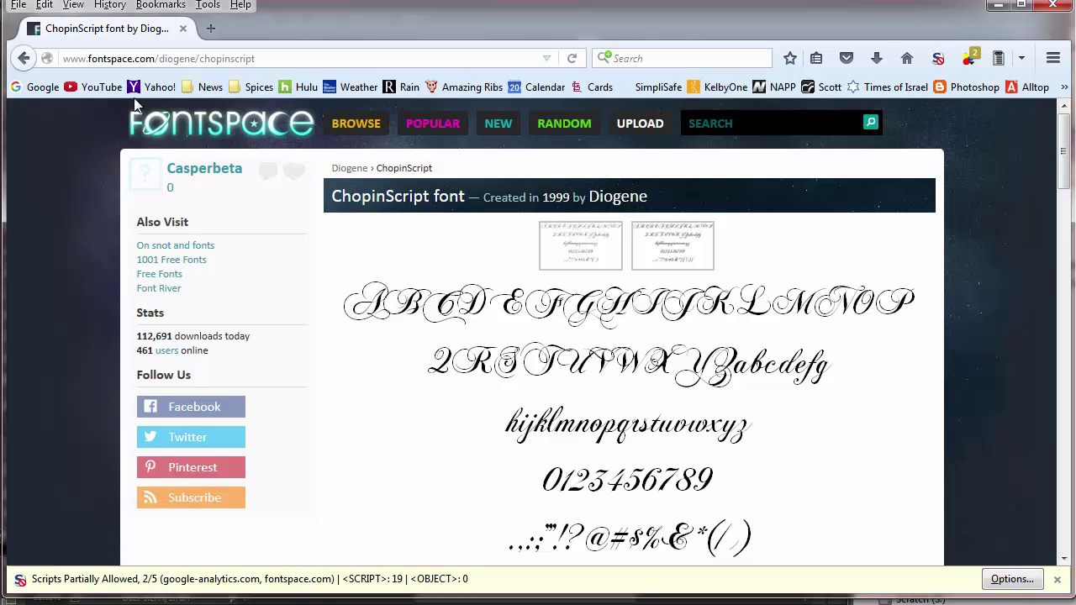
{"action": "left_click", "coordinate": [23, 59]}
Step: Open the One Starry Night (2011) FontSpace page and browse its starry script preview and licence
{"action": "left_click", "coordinate": [451, 338]}
{"action": "scroll", "coordinate": [454, 324], "scroll_direction": "down", "scroll_amount": 5}
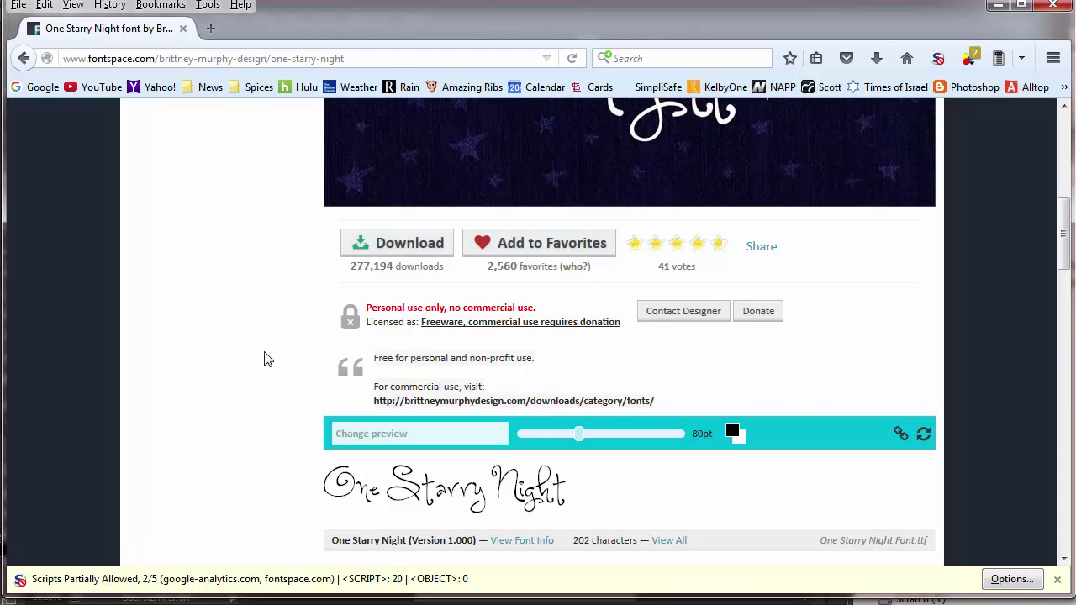
{"action": "scroll", "coordinate": [264, 362], "scroll_direction": "up", "scroll_amount": 4}
{"action": "scroll", "coordinate": [264, 363], "scroll_direction": "up", "scroll_amount": 4}
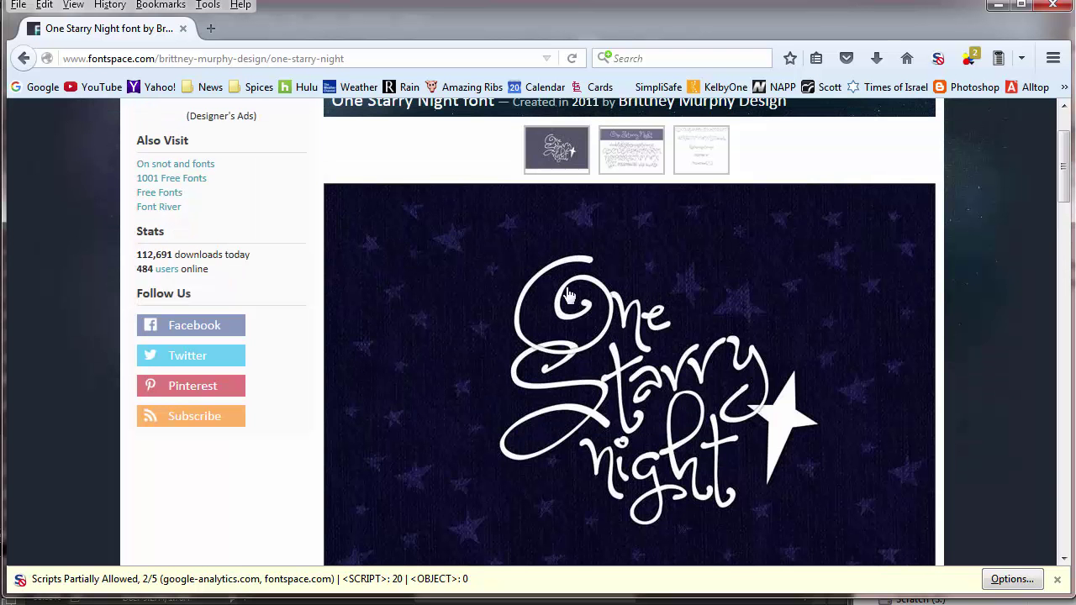
{"action": "scroll", "coordinate": [376, 265], "scroll_direction": "down", "scroll_amount": 2}
{"action": "scroll", "coordinate": [373, 264], "scroll_direction": "down", "scroll_amount": 4}
{"action": "scroll", "coordinate": [213, 320], "scroll_direction": "up", "scroll_amount": 6}
{"action": "scroll", "coordinate": [213, 322], "scroll_direction": "down", "scroll_amount": 1}
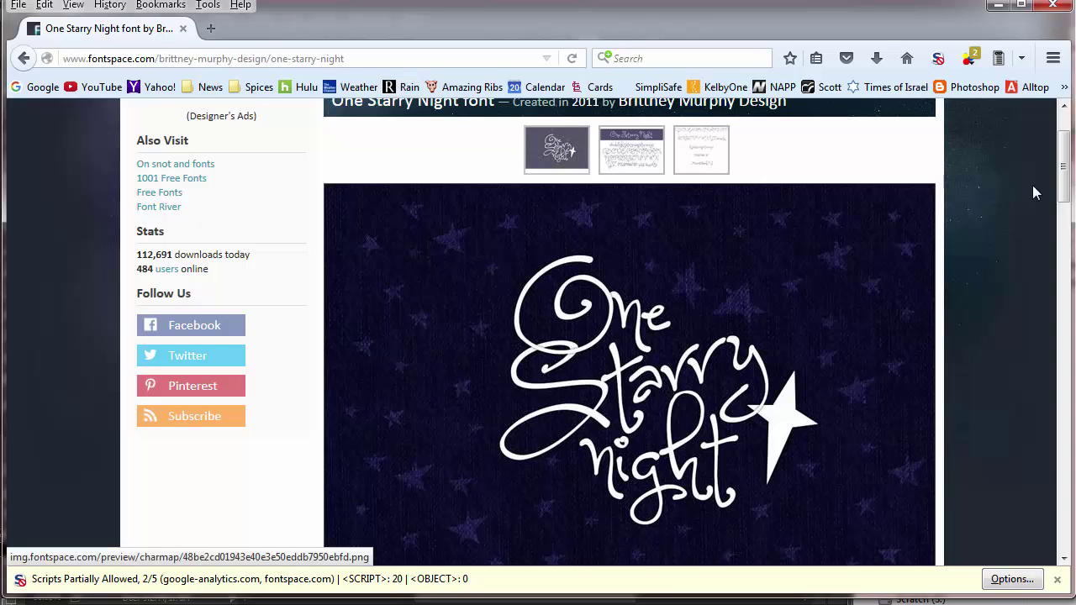
{"action": "left_click_drag", "start_coordinate": [1064, 162], "coordinate": [1066, 128]}
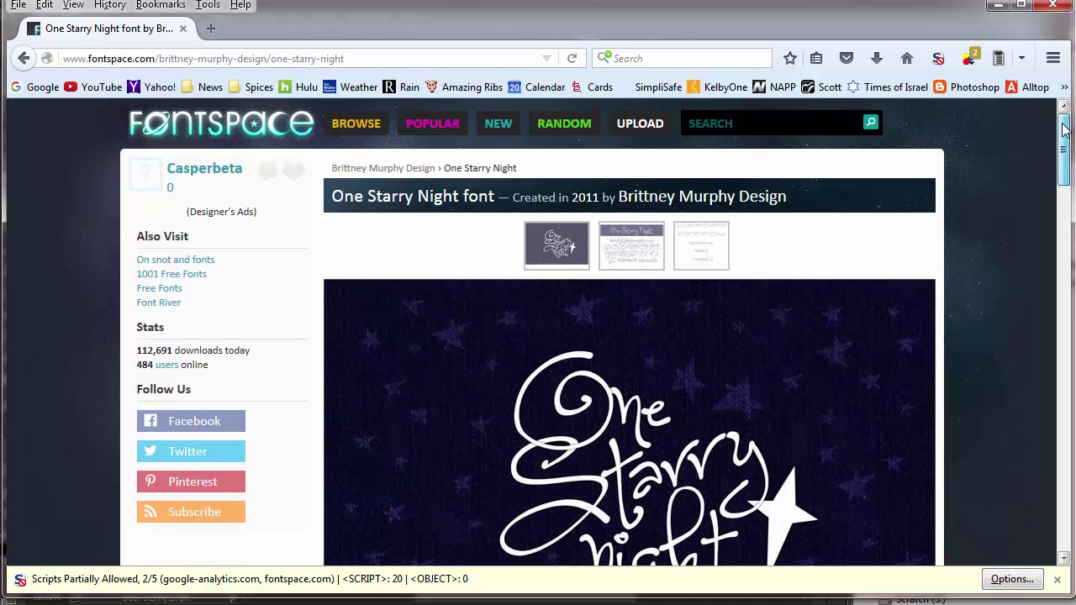